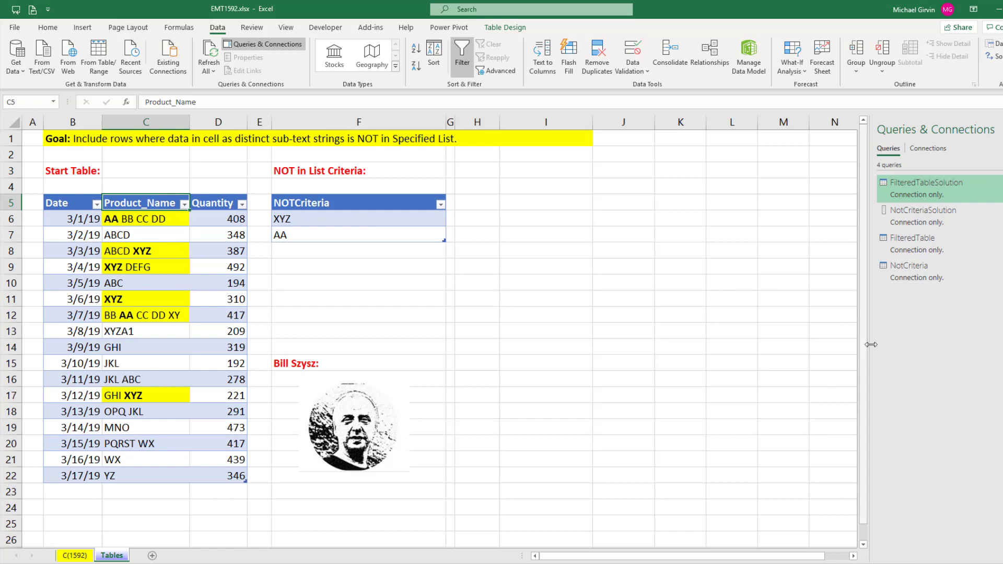
- Preview the NotCriteria query in Queries & Connections to see its values XYZ and AA
mouse_move(914, 272)
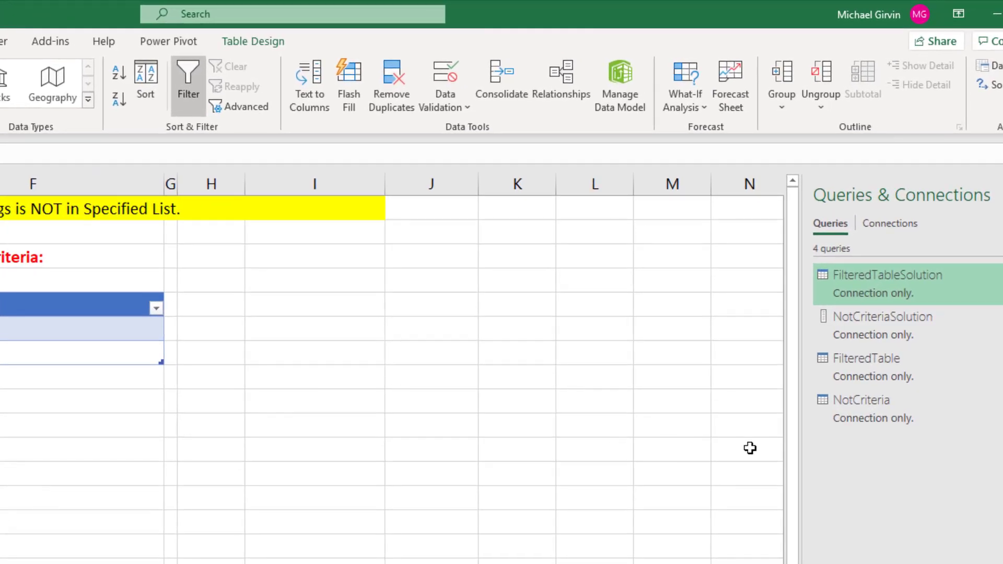
mouse_move(854, 415)
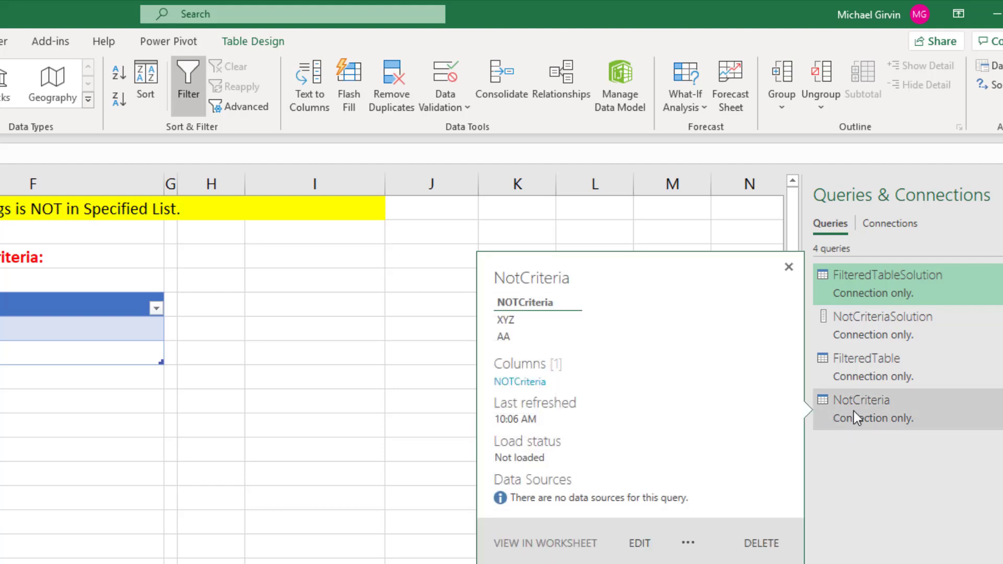
- Open NotCriteria in Power Query Editor and drill down the NOTCriteria column into a list
double_click(854, 412)
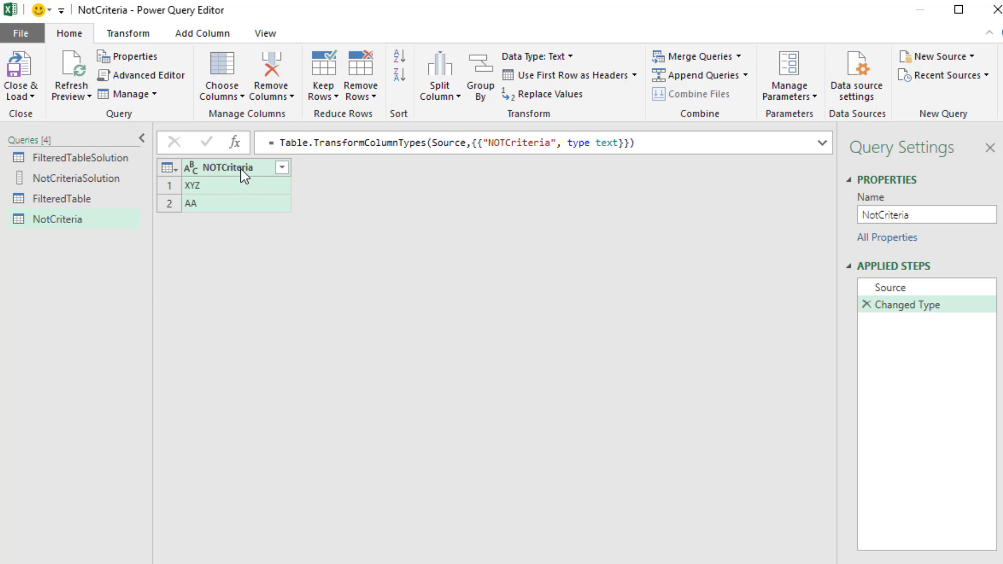
right_click(223, 174)
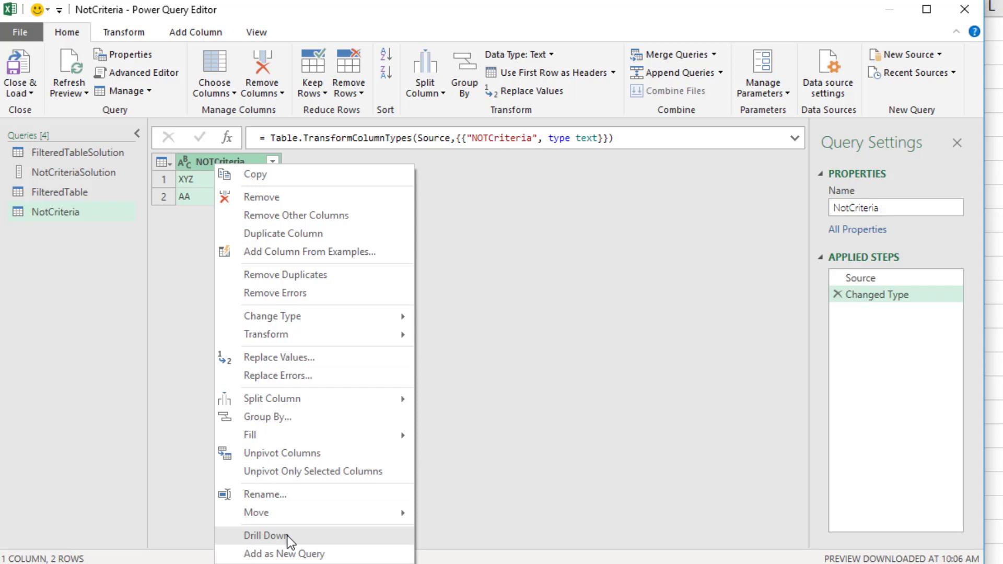
left_click(266, 536)
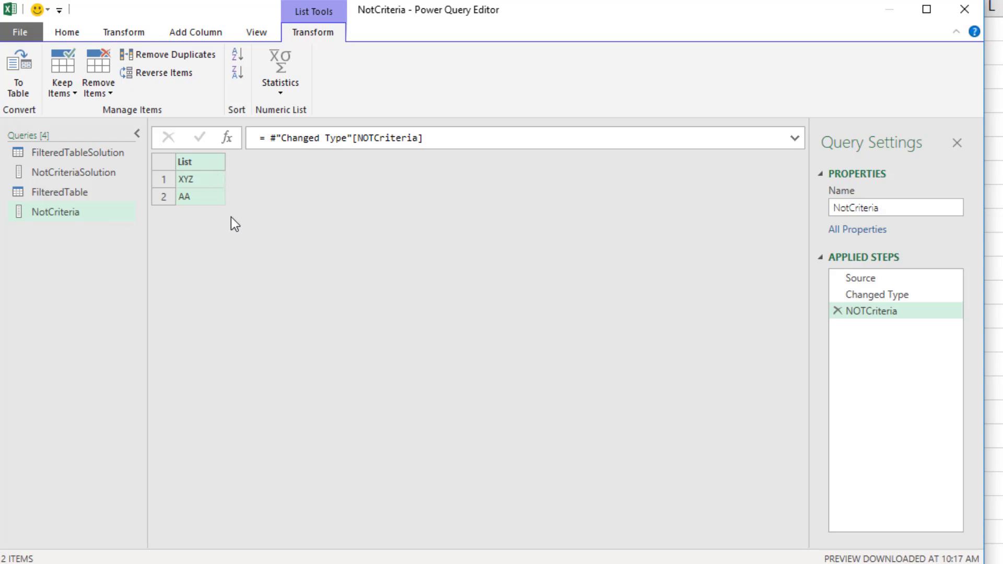
- Add a SeeFormulaCreated custom column to FilteredTable with formula Text.Split([Product_Name]," ")
left_click(61, 198)
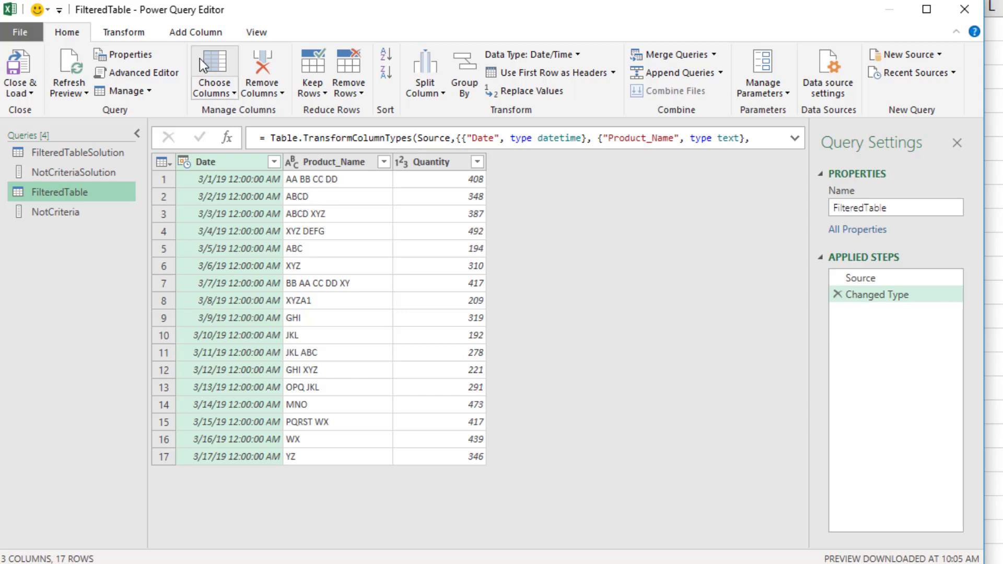
left_click(194, 31)
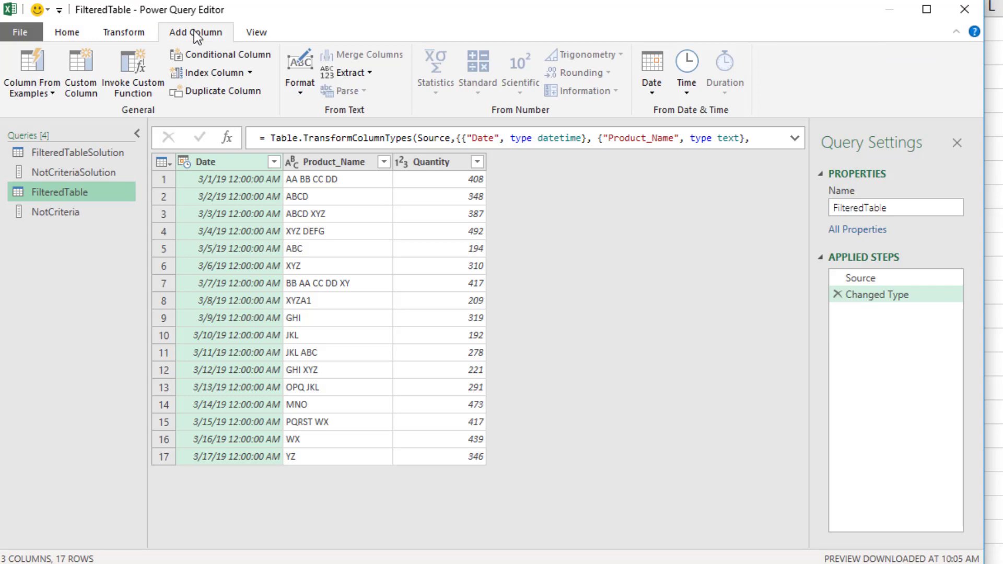
left_click(80, 91)
type("SeeFormulaCreated")
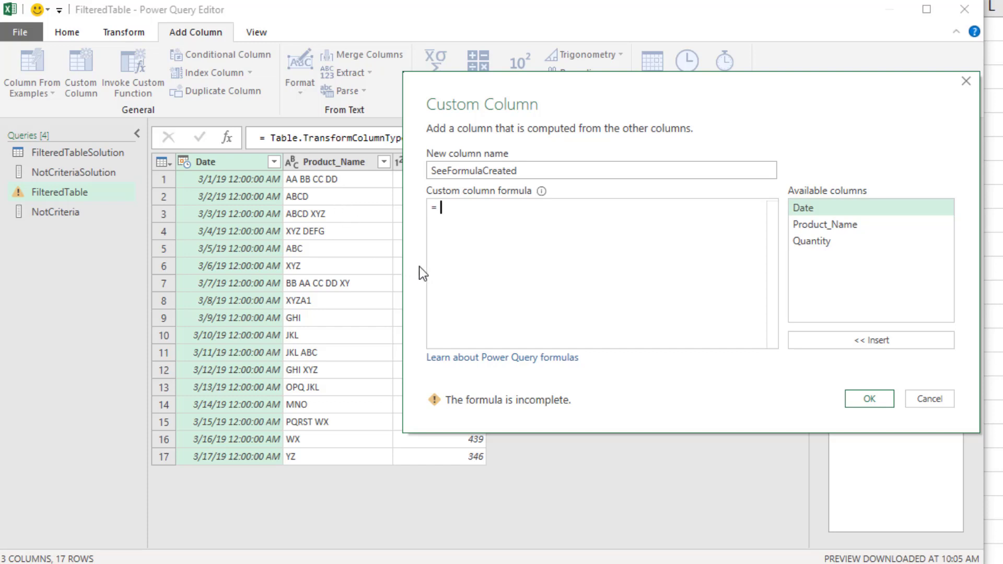
type("Tex")
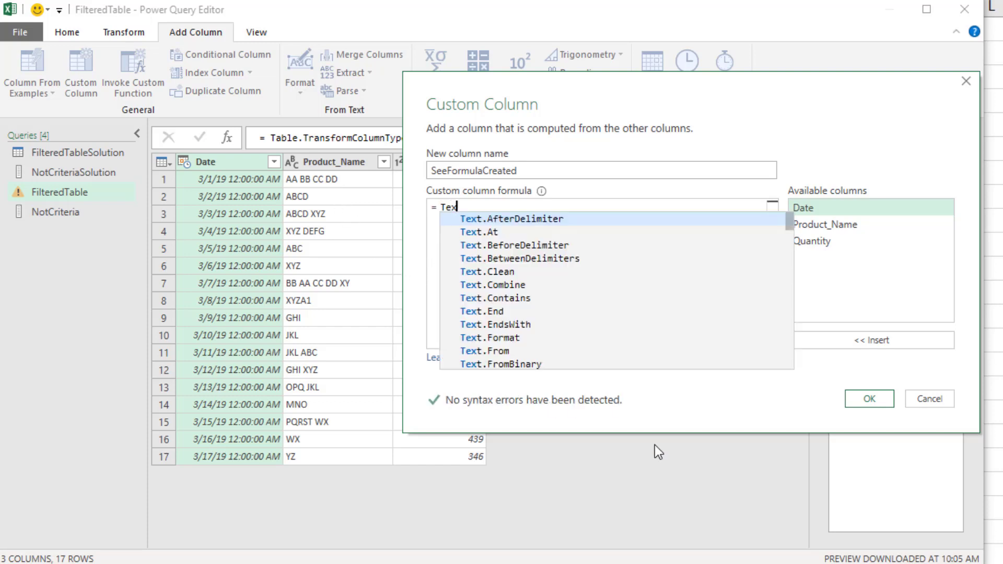
type("t.Split(")
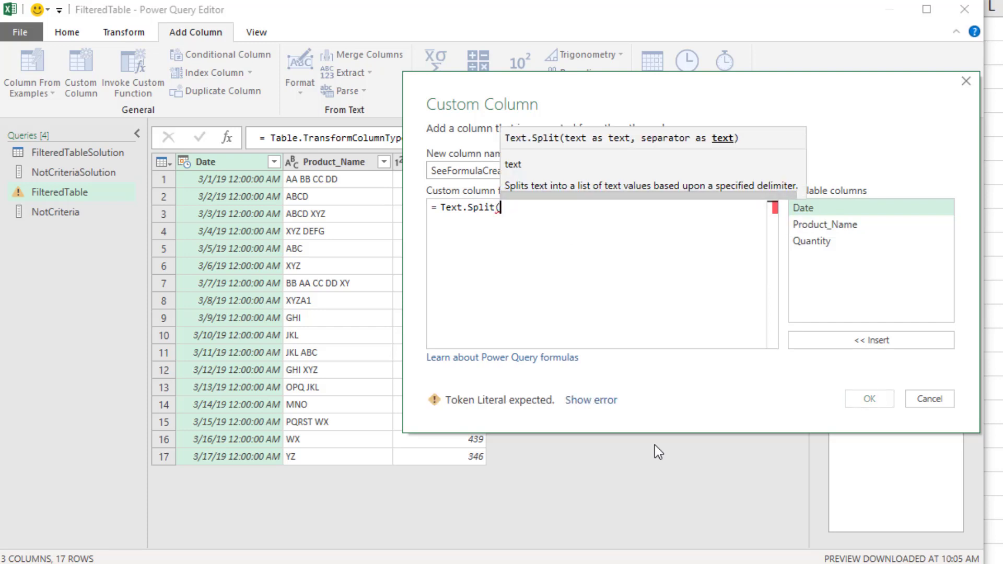
double_click(802, 226)
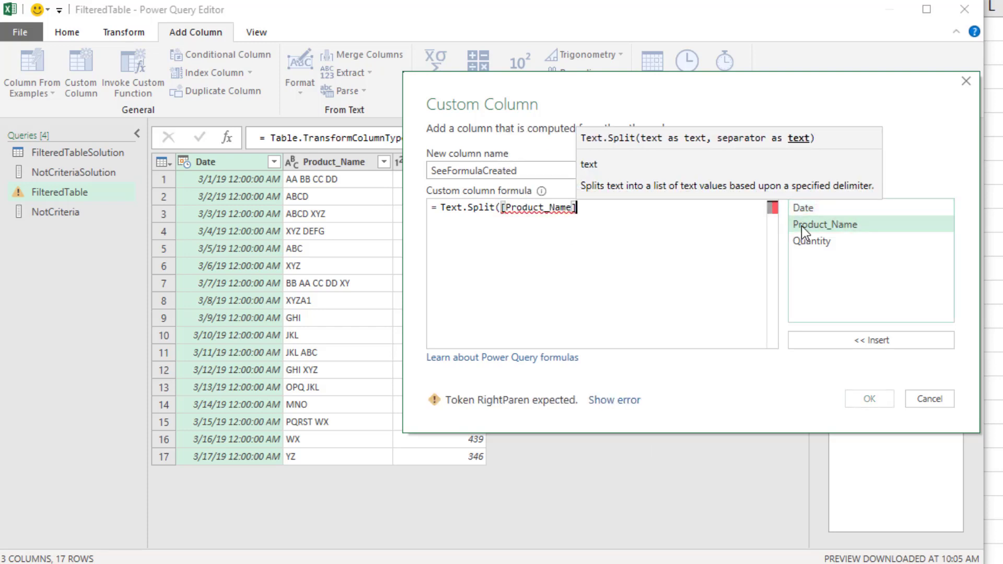
type(",")
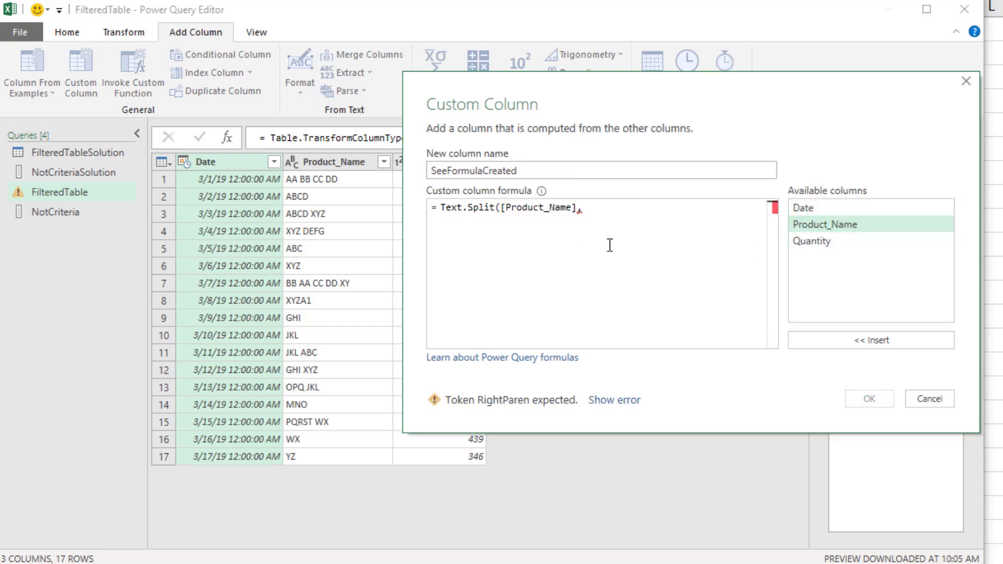
type("\" \")")
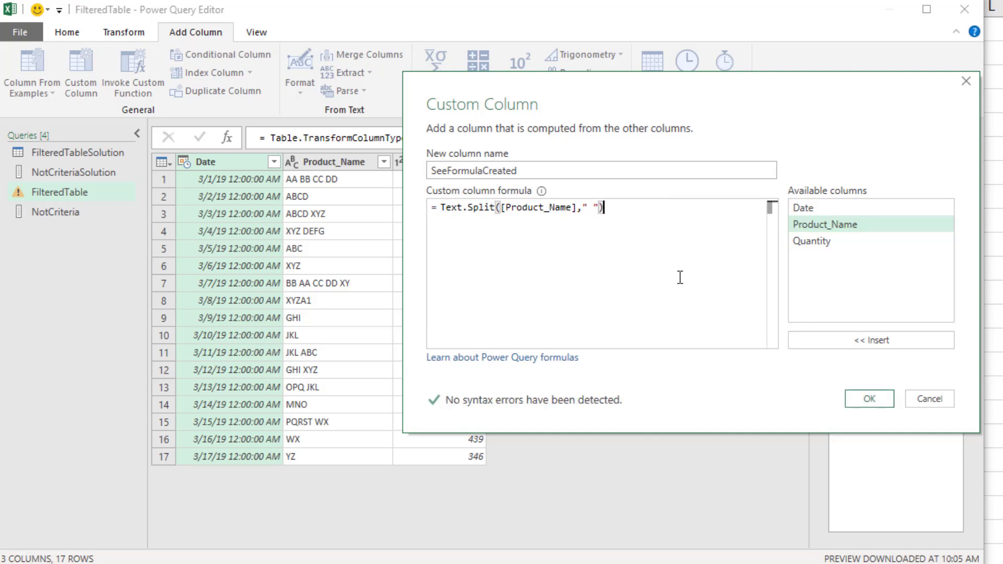
left_click(870, 405)
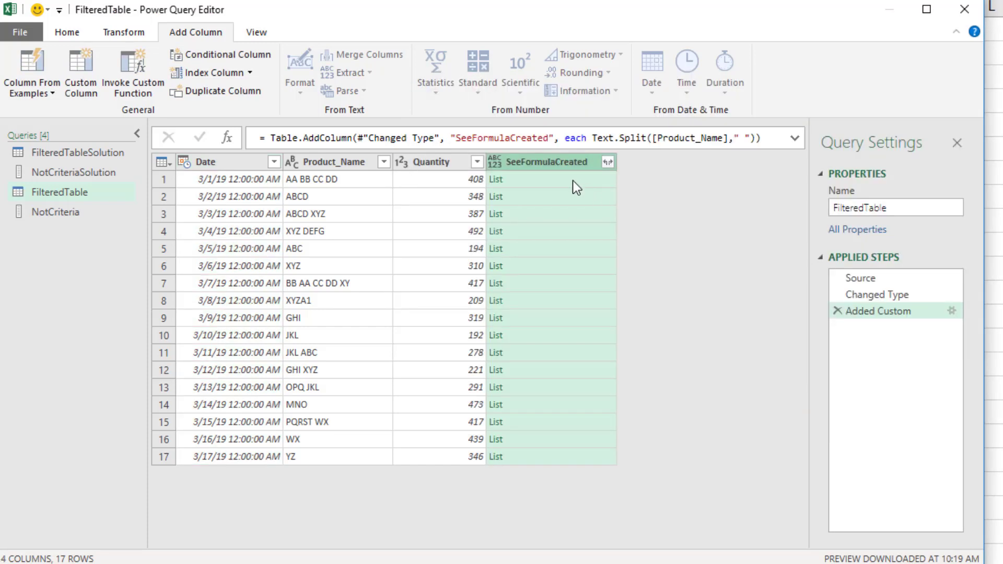
- Preview the SeeFormulaCreated word lists for rows 1–3, then expand the formula bar and select Text.Split
left_click(573, 180)
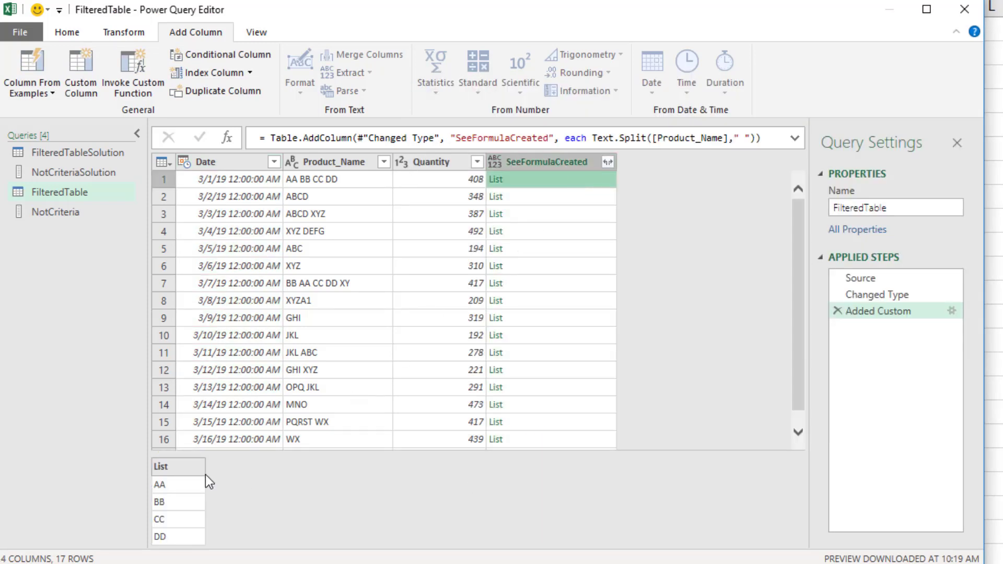
left_click(542, 196)
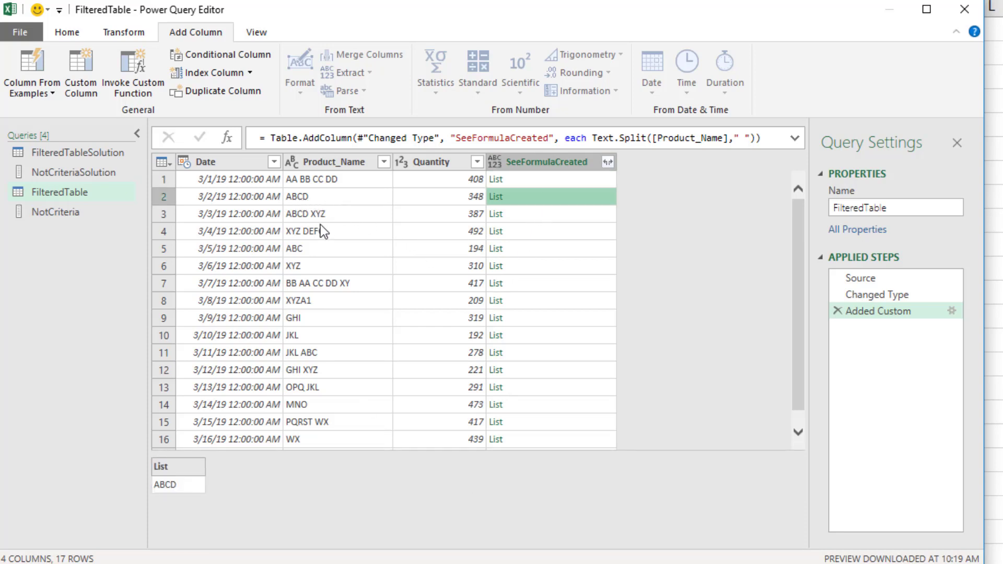
left_click(548, 226)
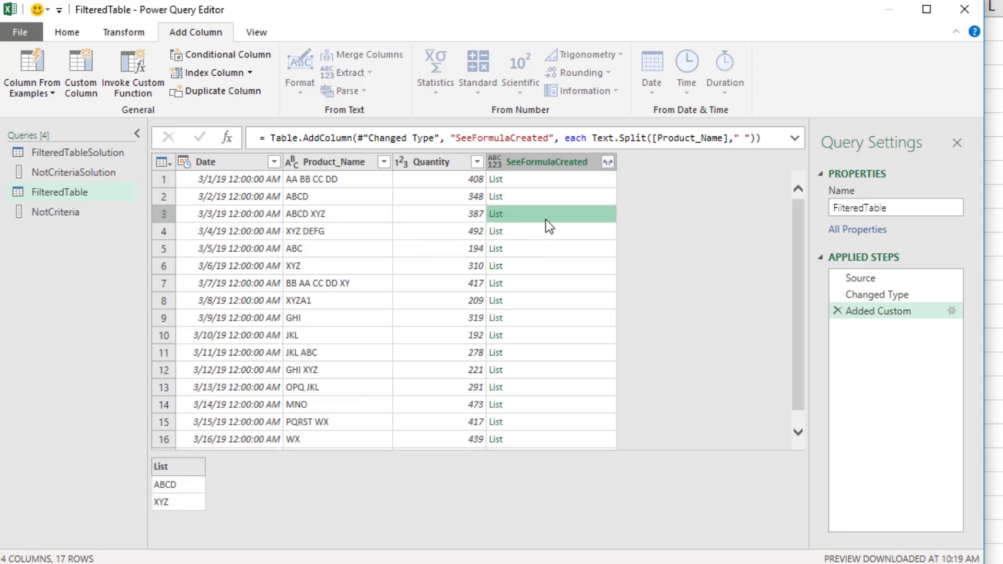
left_click(795, 139)
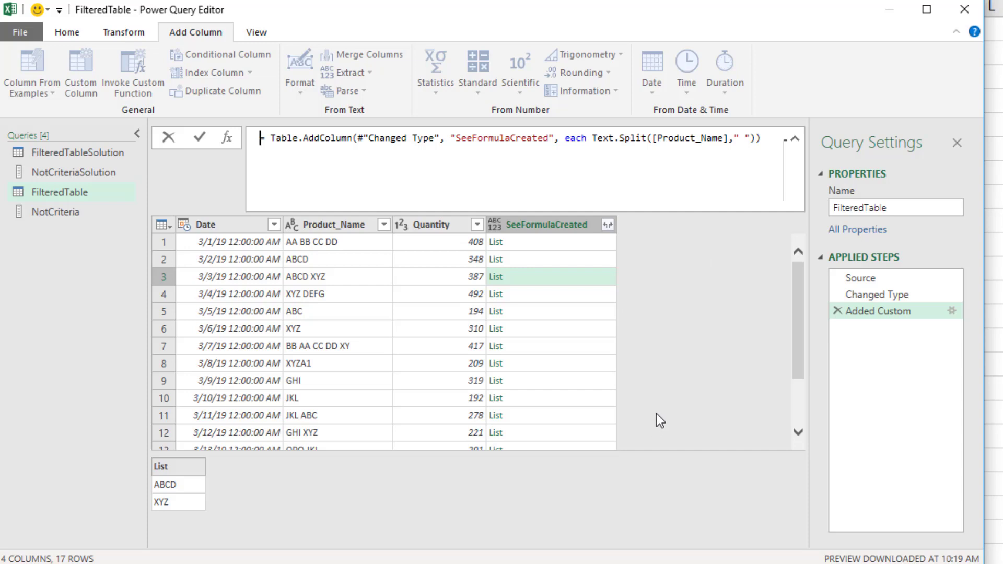
left_click_drag(592, 138, 756, 139)
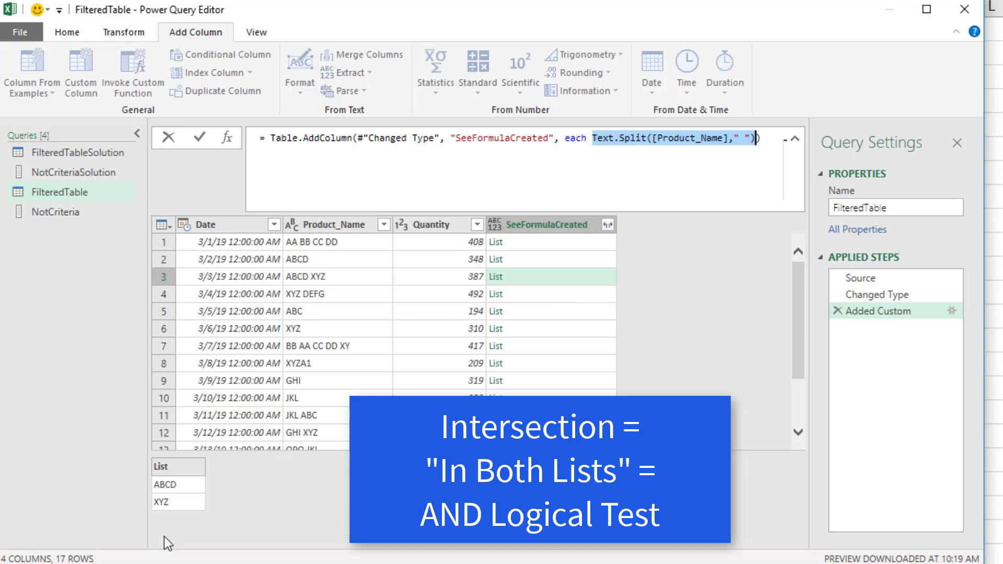
- Insert List.Intersect( in front of Text.Split in the Added Custom formula
left_click(594, 139)
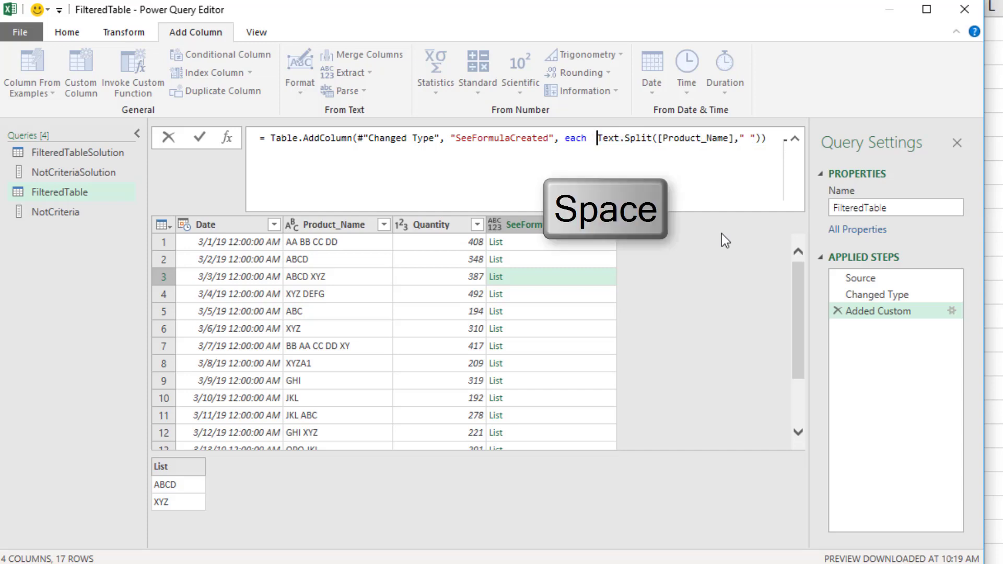
key("Left")
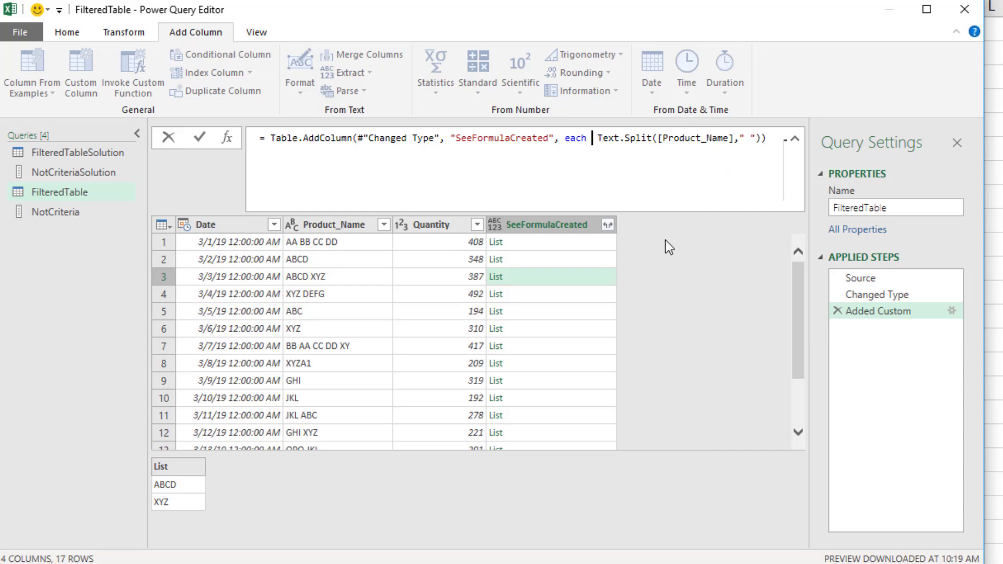
type("Lits.In")
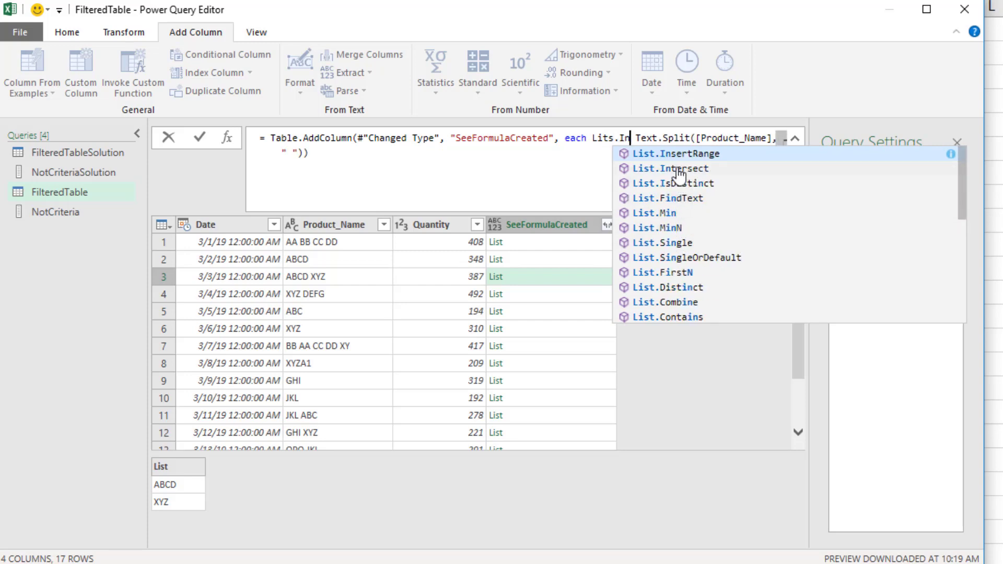
key("Down")
key("Down")
key("Tab")
type("(")
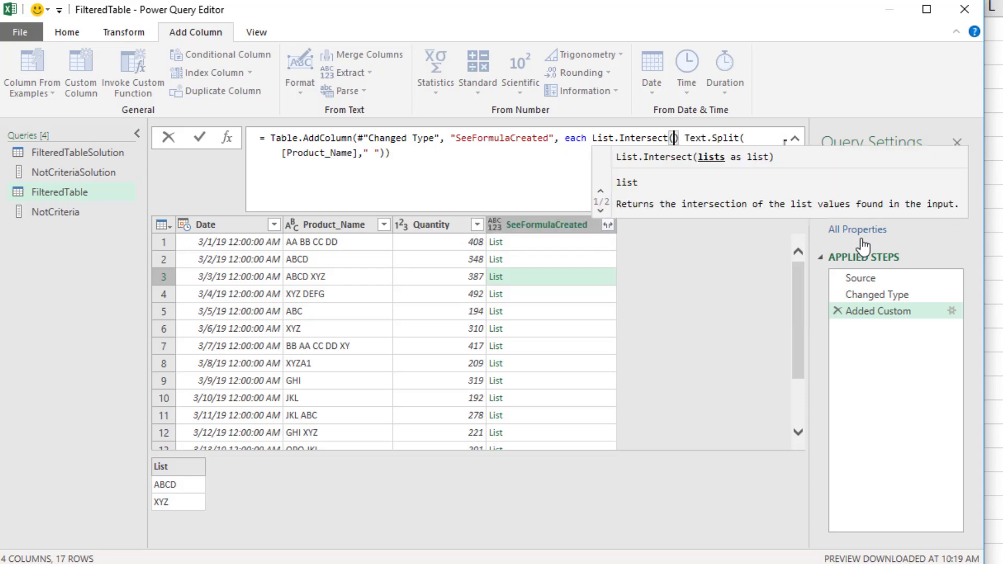
key("Delete")
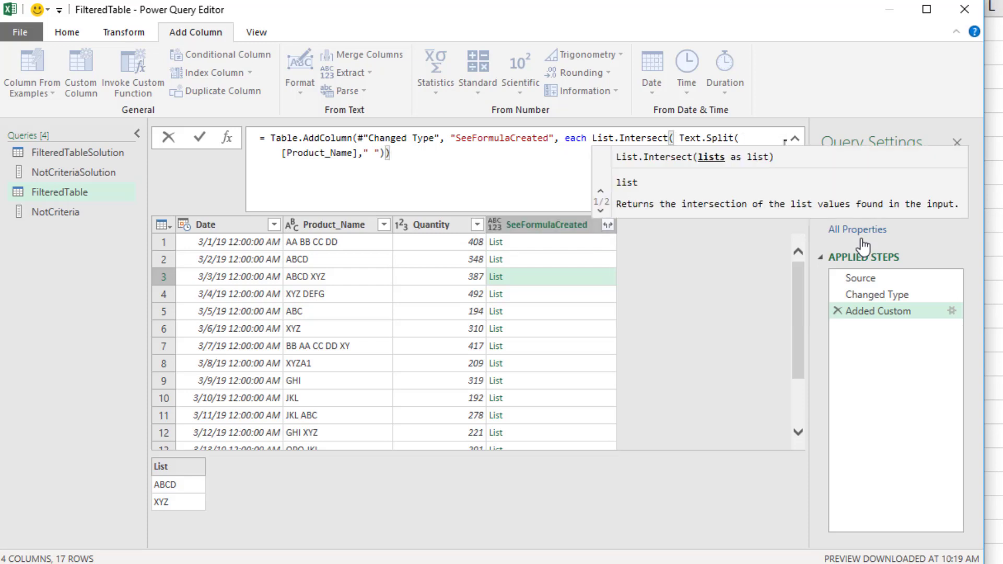
key("Delete")
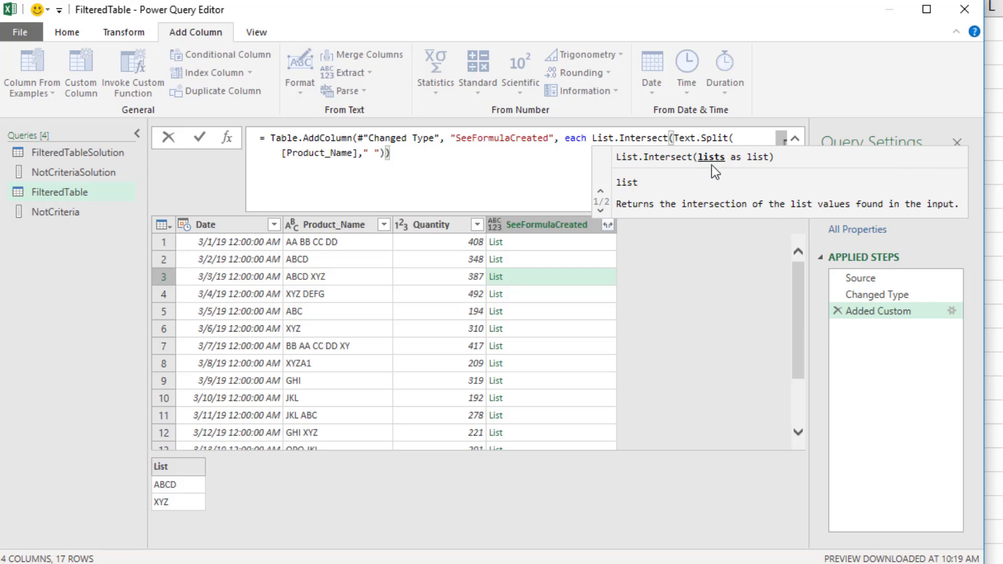
- Wrap the split expression and NotCriteria together in braces as the lists to intersect
type("{")
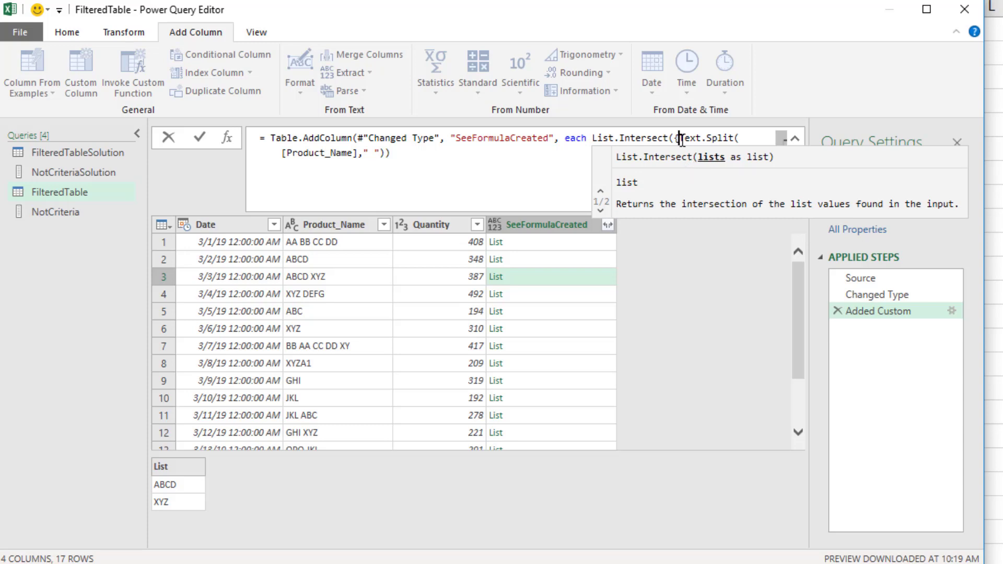
left_click(382, 156)
type(",Not")
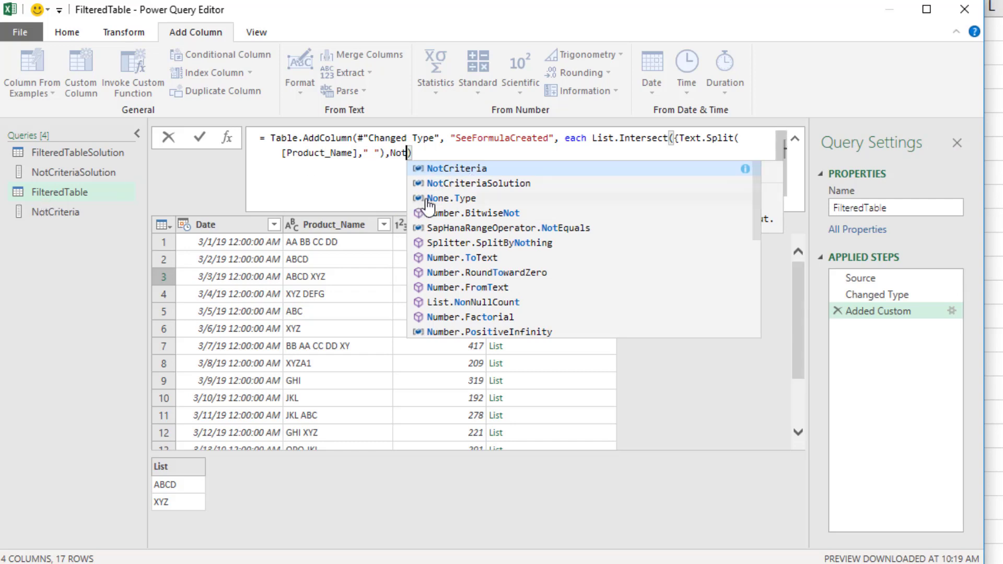
key("Tab")
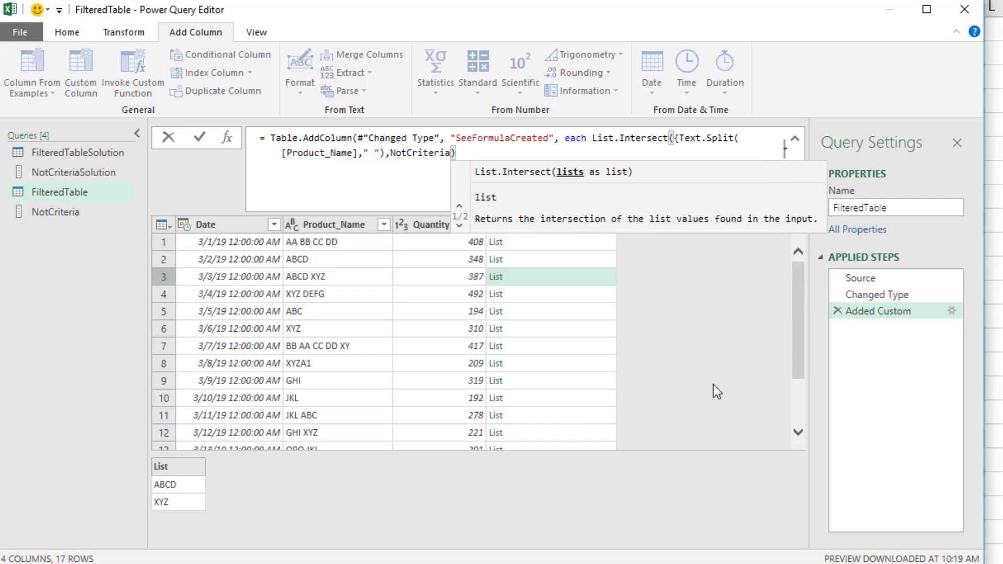
type("}")
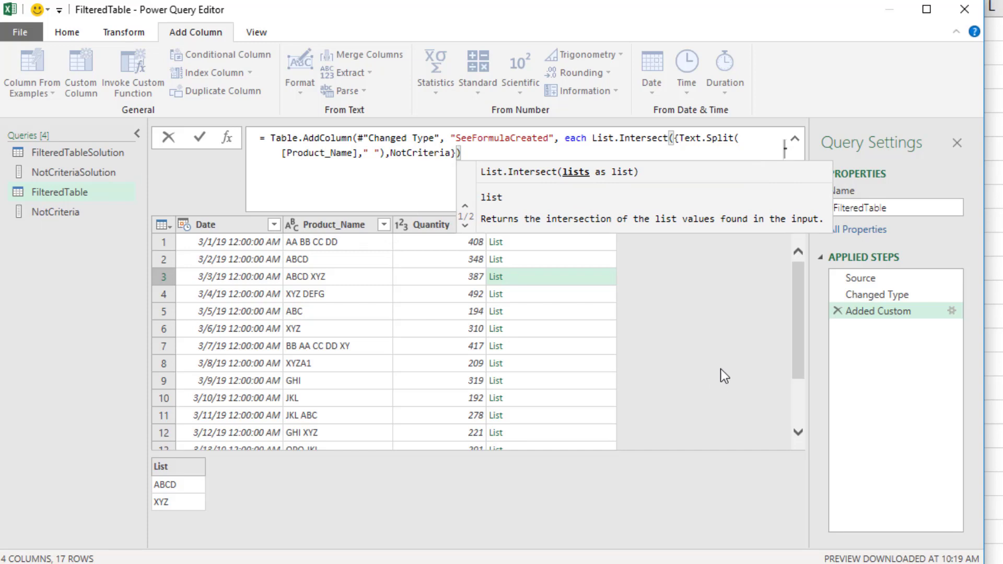
mouse_move(604, 135)
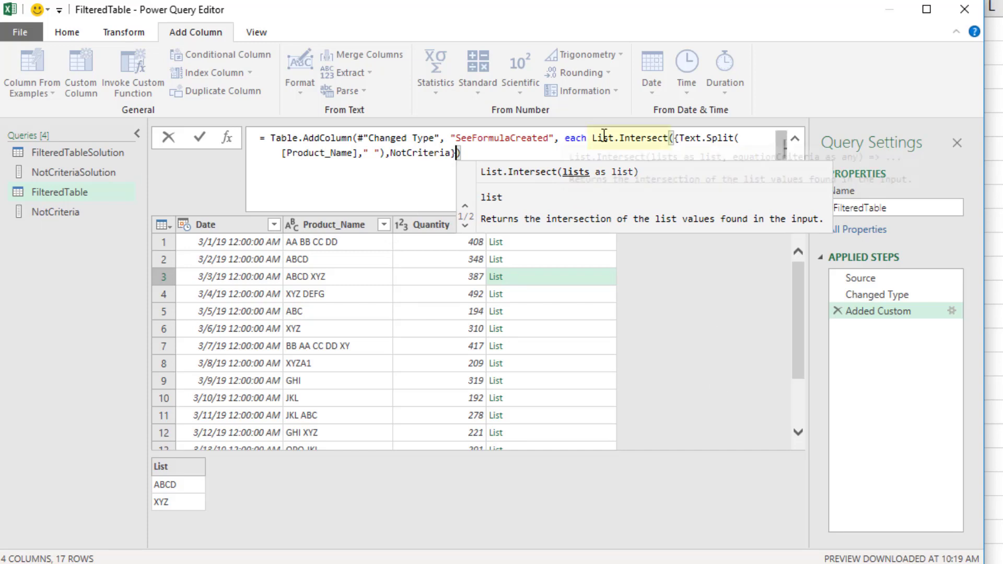
left_click(674, 137)
left_click(457, 153, "shift")
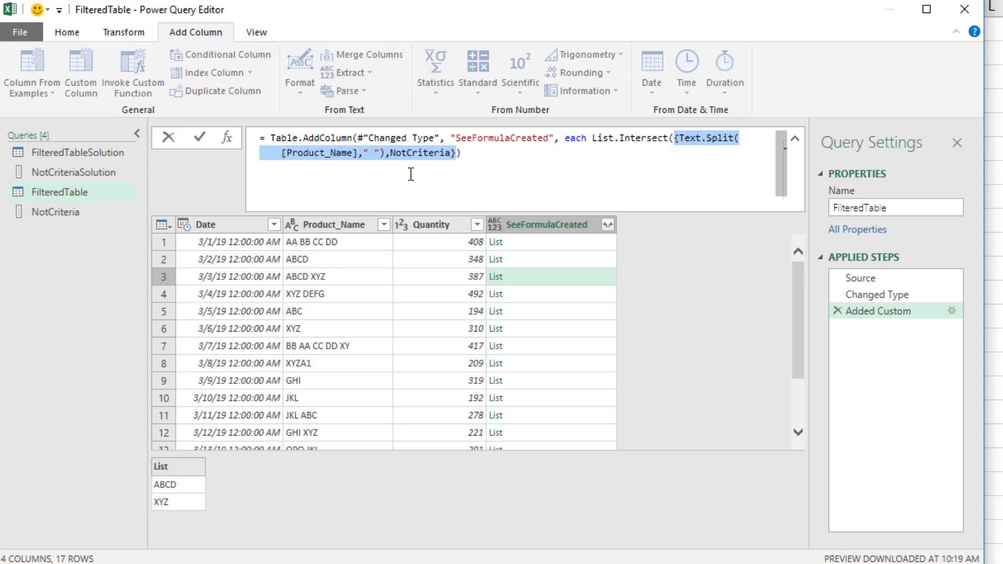
left_click(473, 156)
- Add the missing closing parenthesis so the List.Intersect formula evaluates
key("Return")
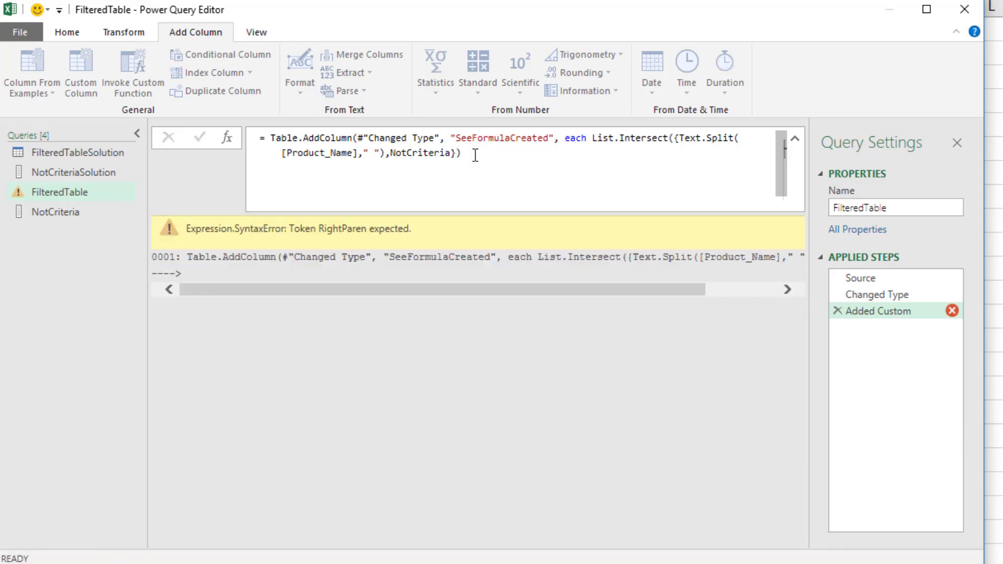
type(")")
key("Return")
- Check the intersected lists in rows 1–3, where 'ABCD XYZ' yields just XYZ
left_click(540, 247)
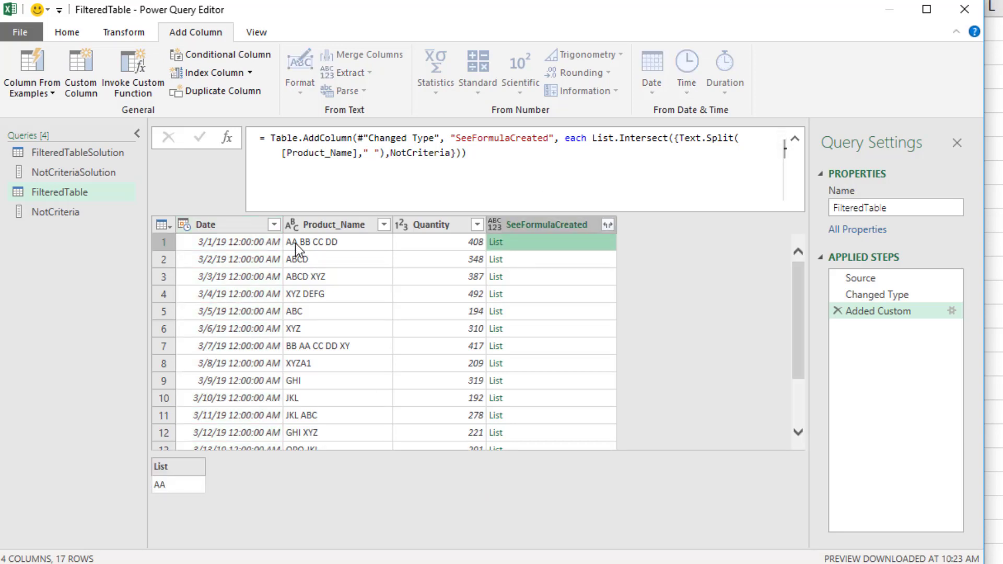
left_click(547, 260)
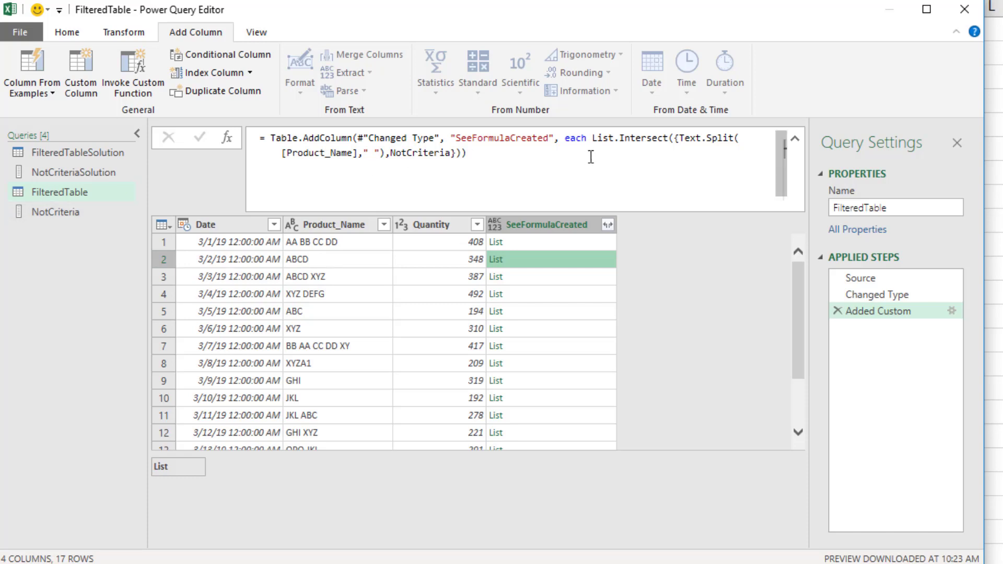
left_click(542, 280)
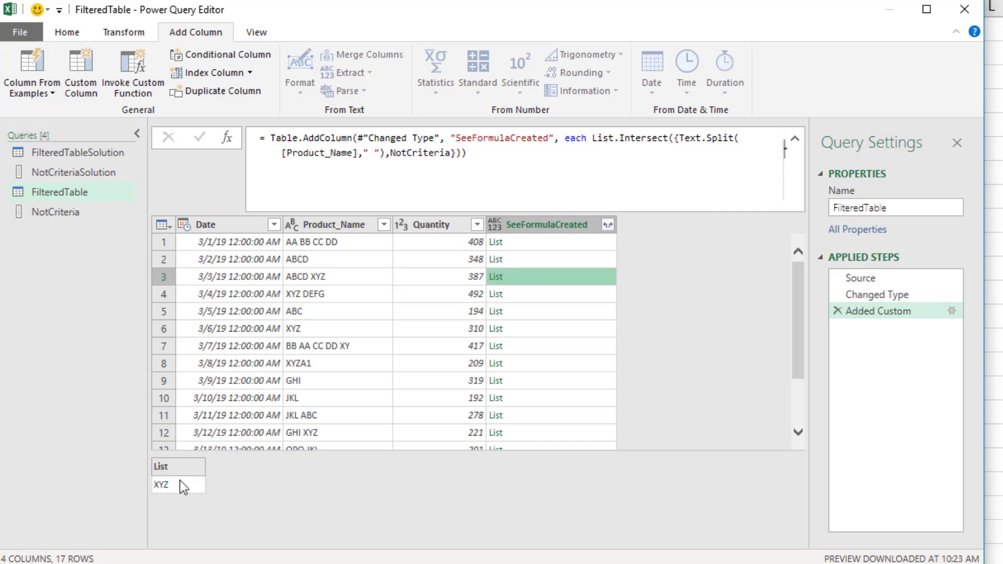
- Wrap List.Intersect in List.IsEmpty so SeeFormulaCreated returns TRUE or FALSE per product
left_click(593, 138)
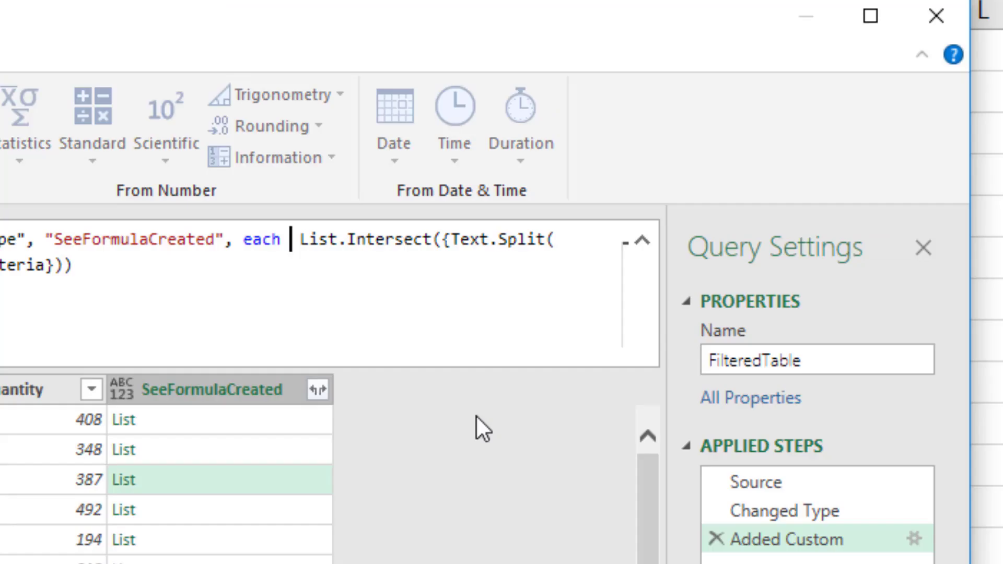
type("List.")
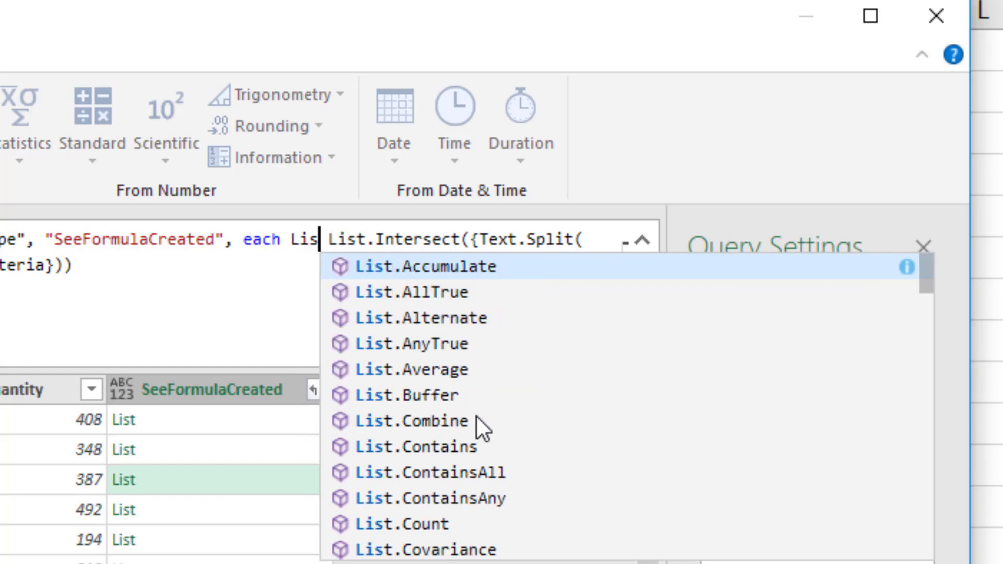
type("Is")
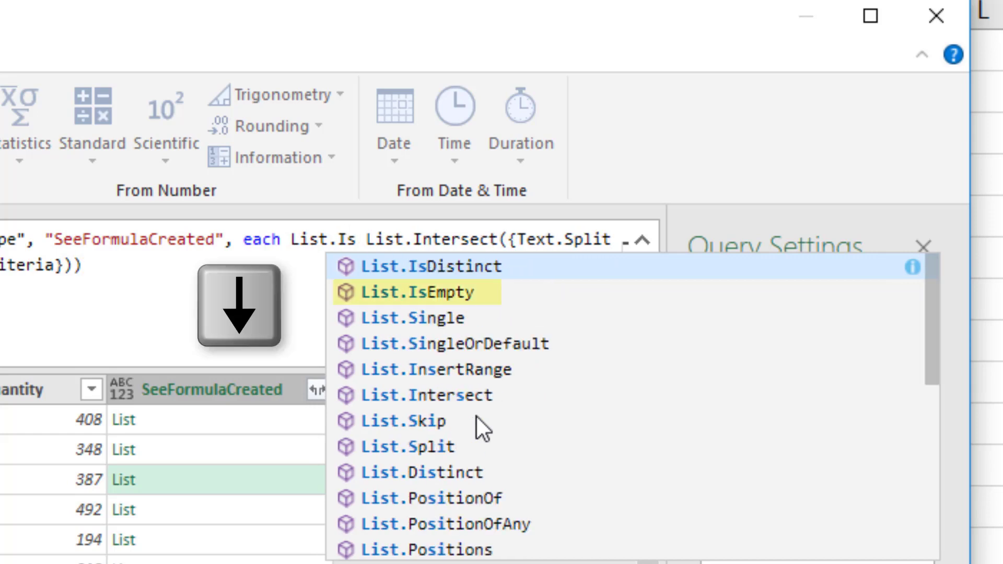
key("Down")
key("Tab")
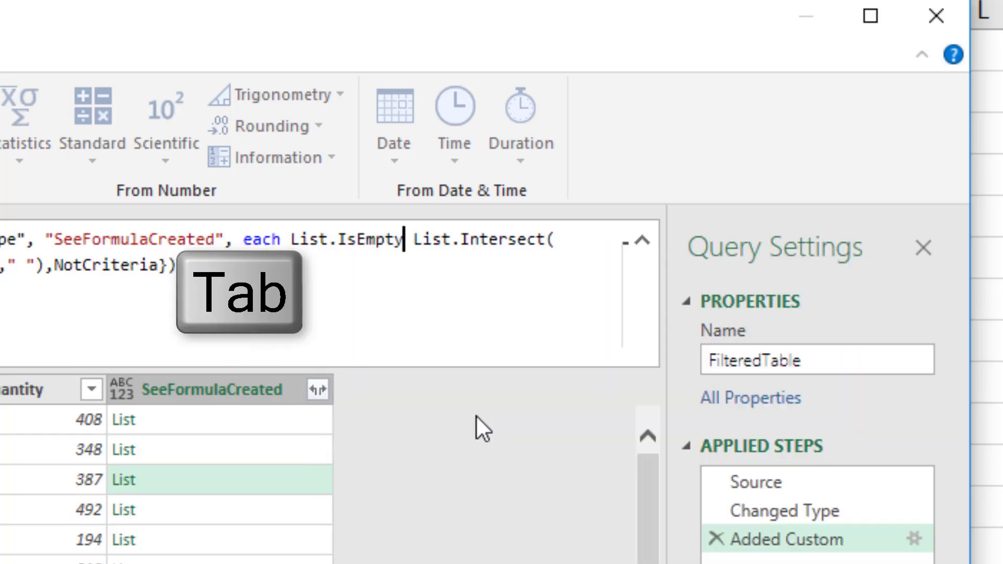
type("(")
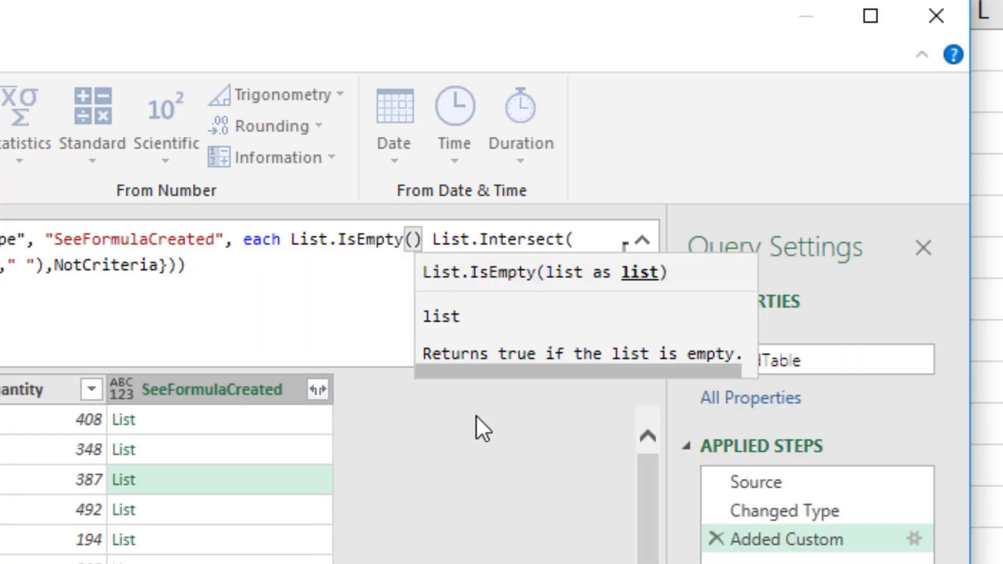
key("Delete")
key("Delete")
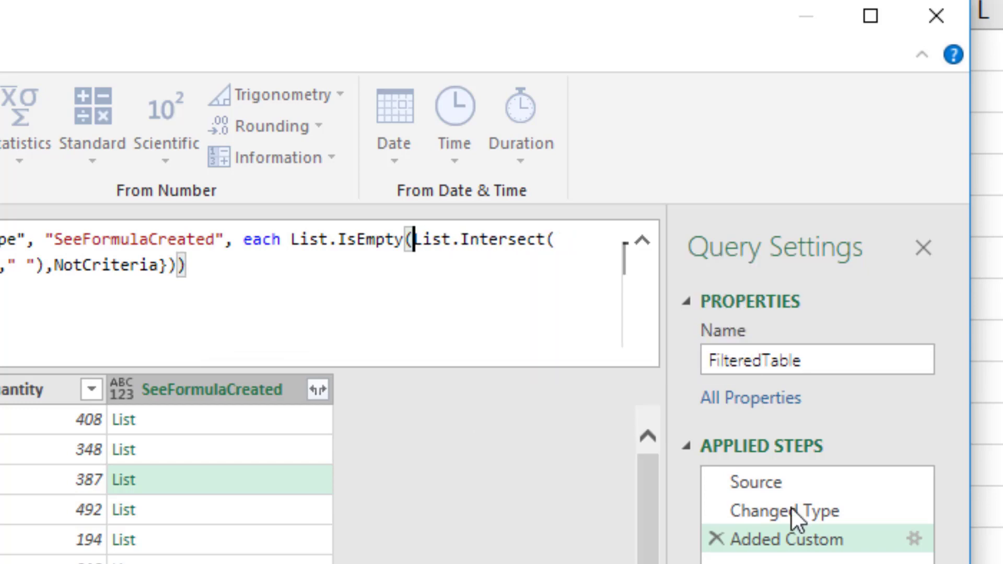
left_click(325, 329)
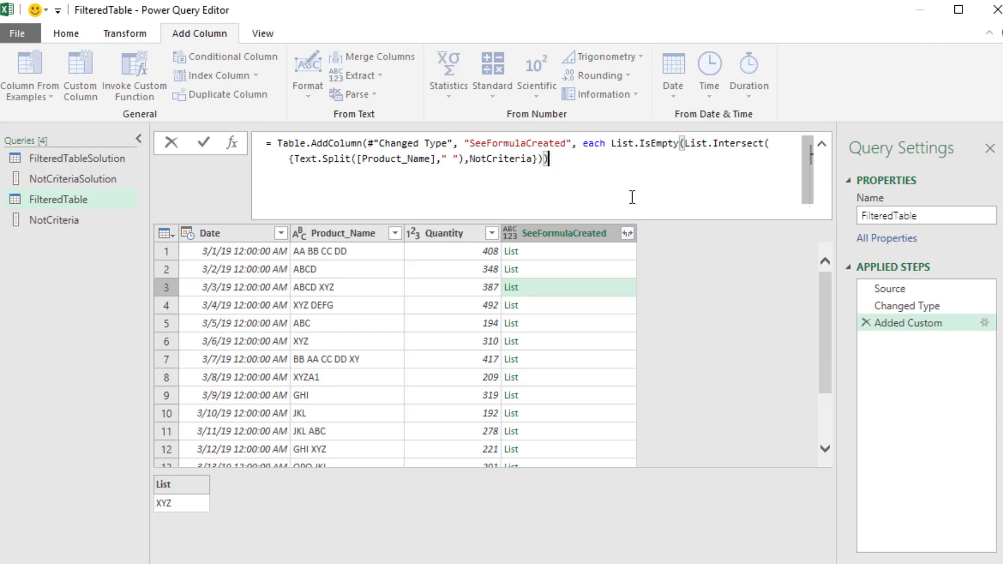
type(")")
key("Return")
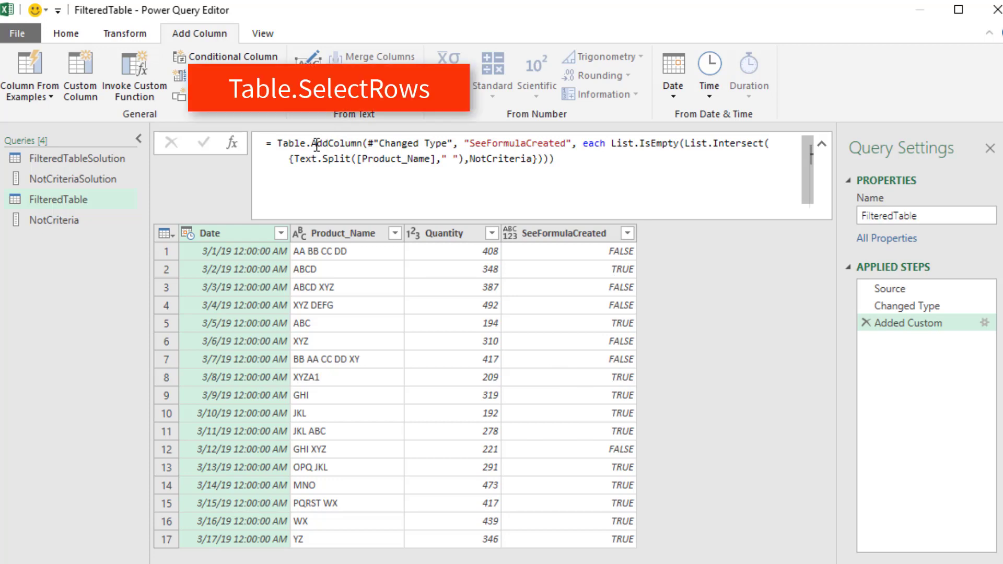
- Change Table.AddColumn to Table.SelectRows and drop the SeeFormulaCreated argument, leaving 11 rows
left_click_drag(312, 144, 363, 145)
type("SelectRows(")
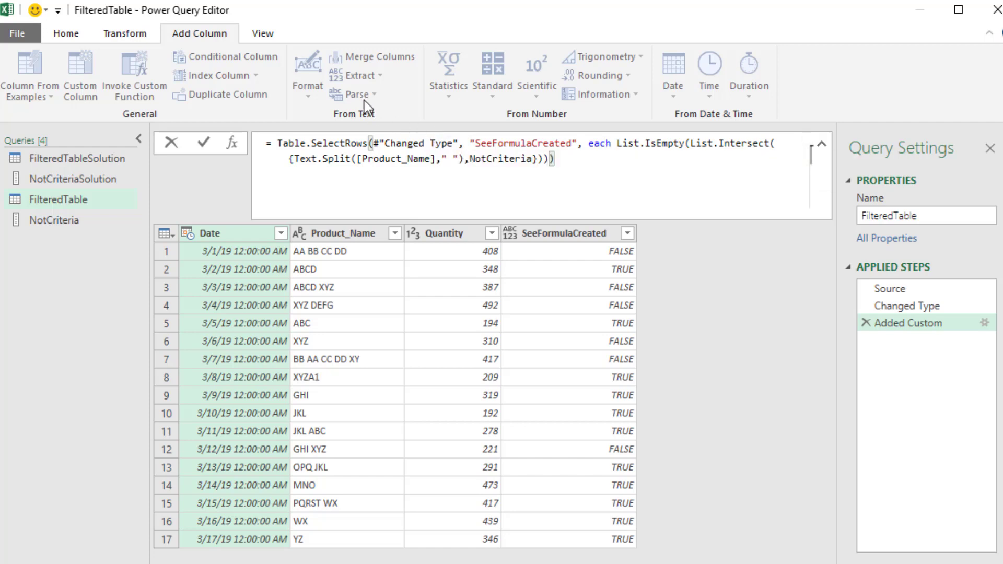
left_click(436, 144)
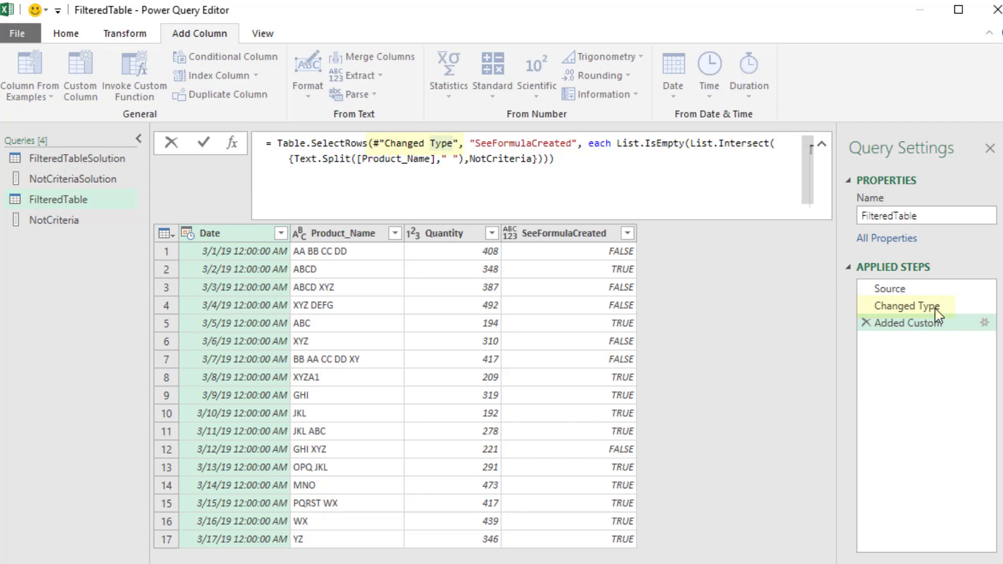
double_click(442, 144)
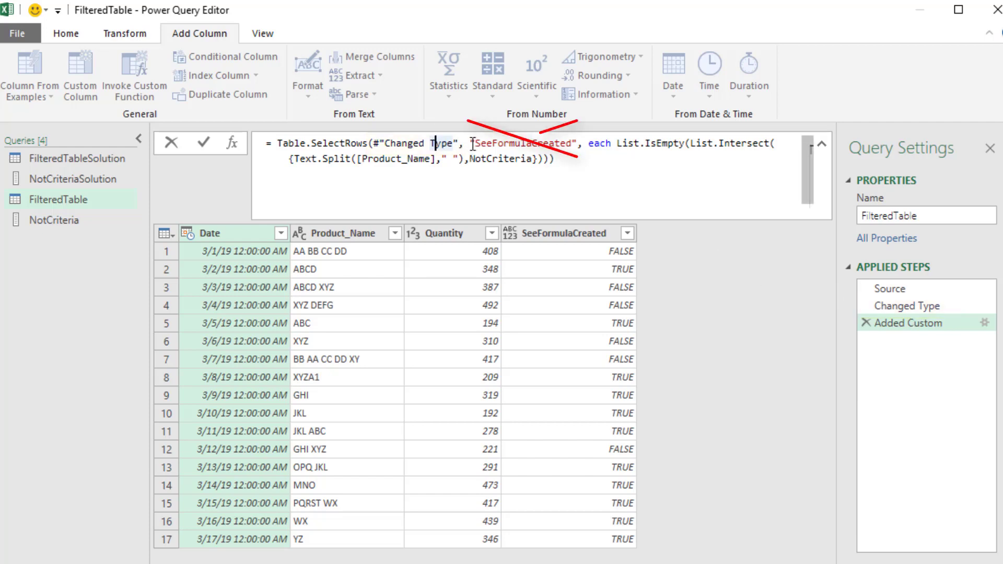
left_click_drag(472, 143, 578, 143)
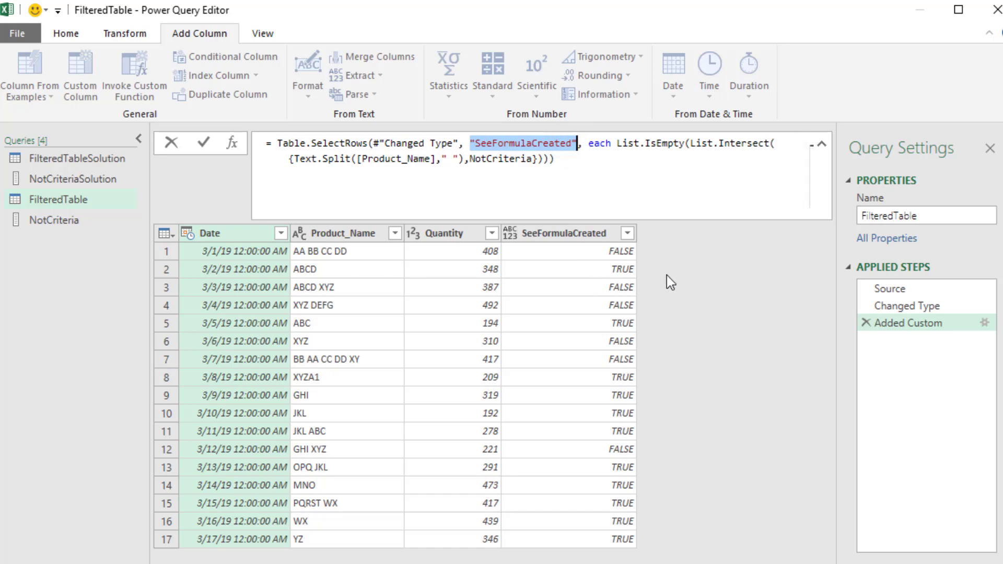
key("Delete")
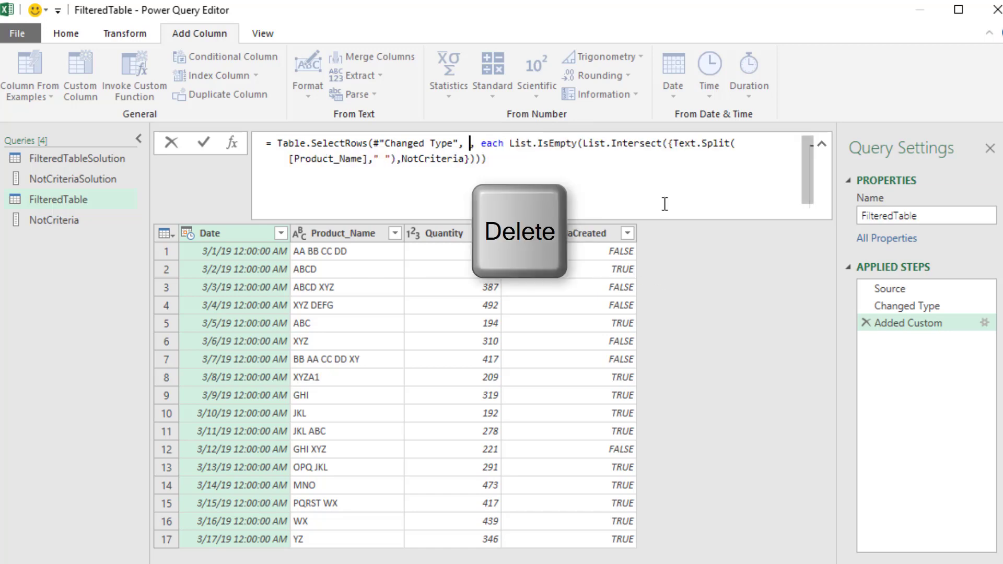
key("Delete")
key("Delete")
left_click(532, 143)
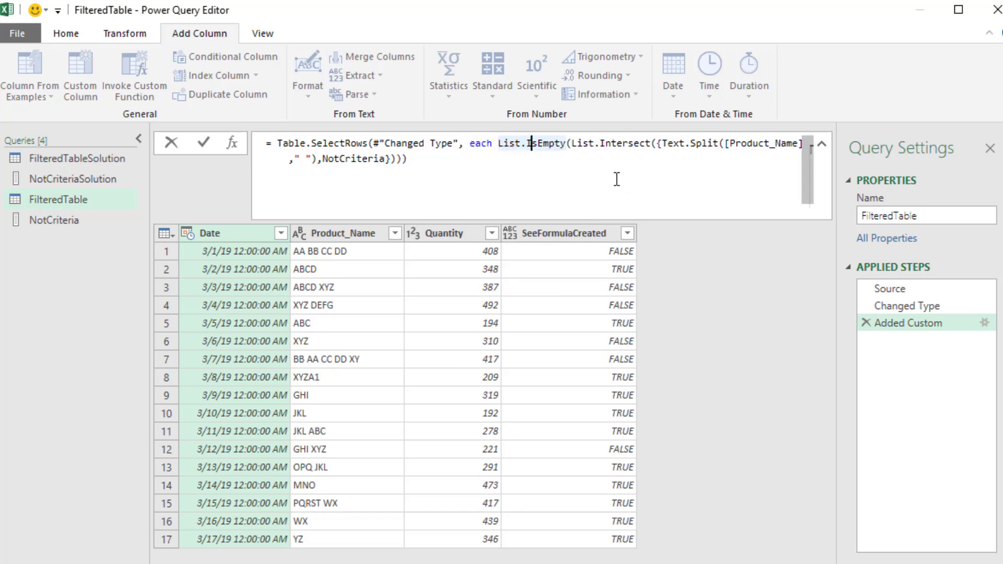
left_click(460, 160)
key("Return")
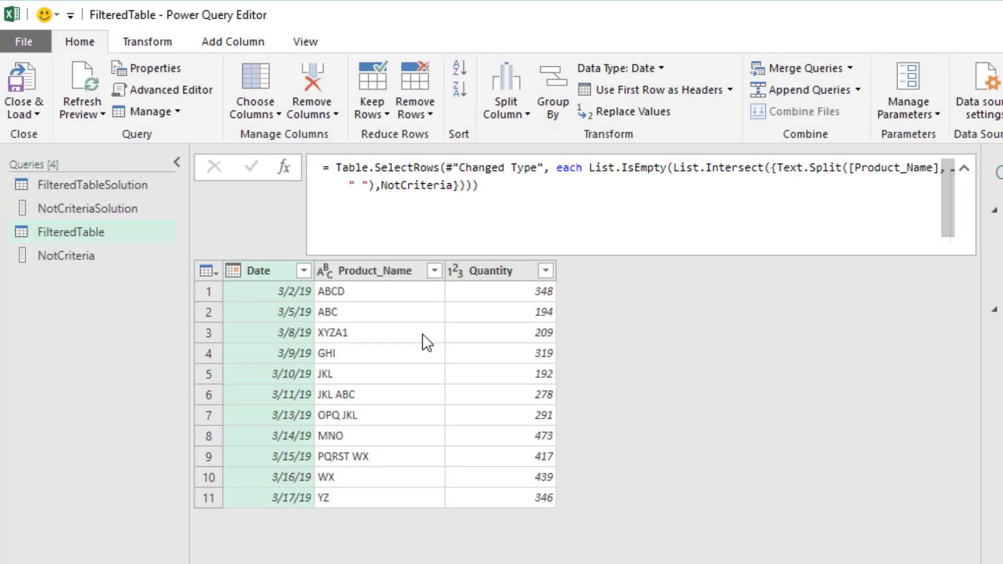
double_click(416, 186)
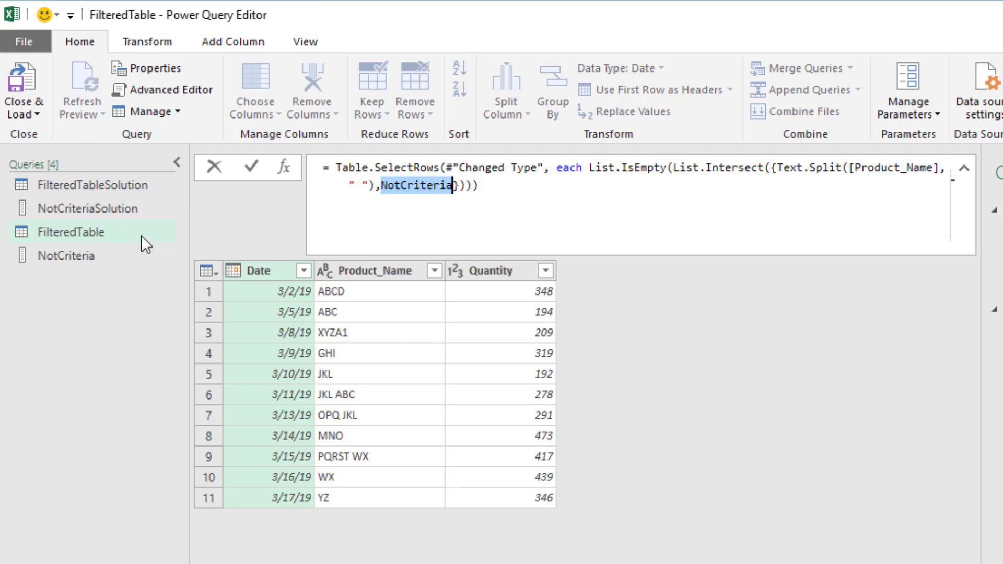
- In the NotCriteria query, delete Changed Type and all later steps
left_click(70, 258)
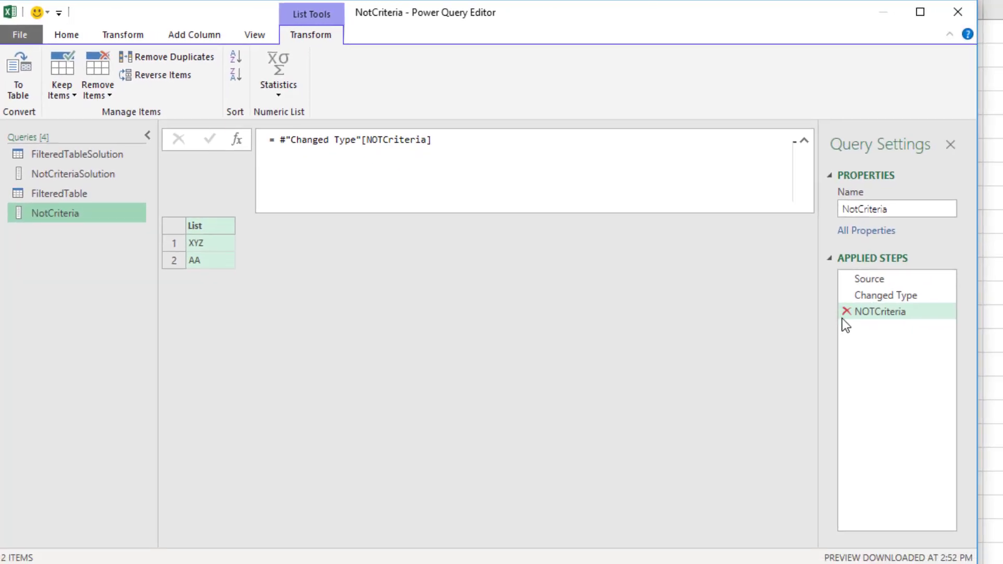
right_click(879, 297)
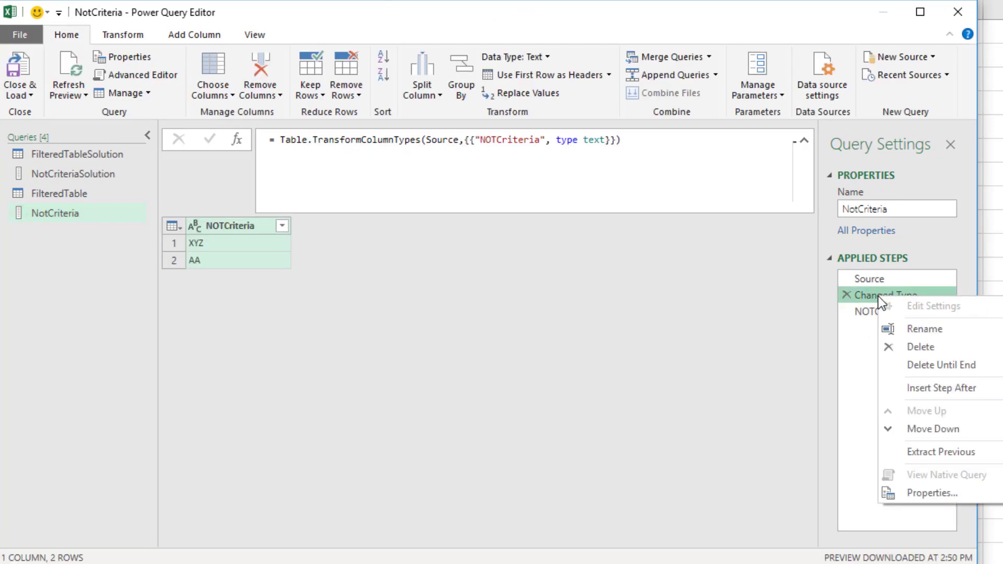
left_click(918, 366)
left_click(766, 291)
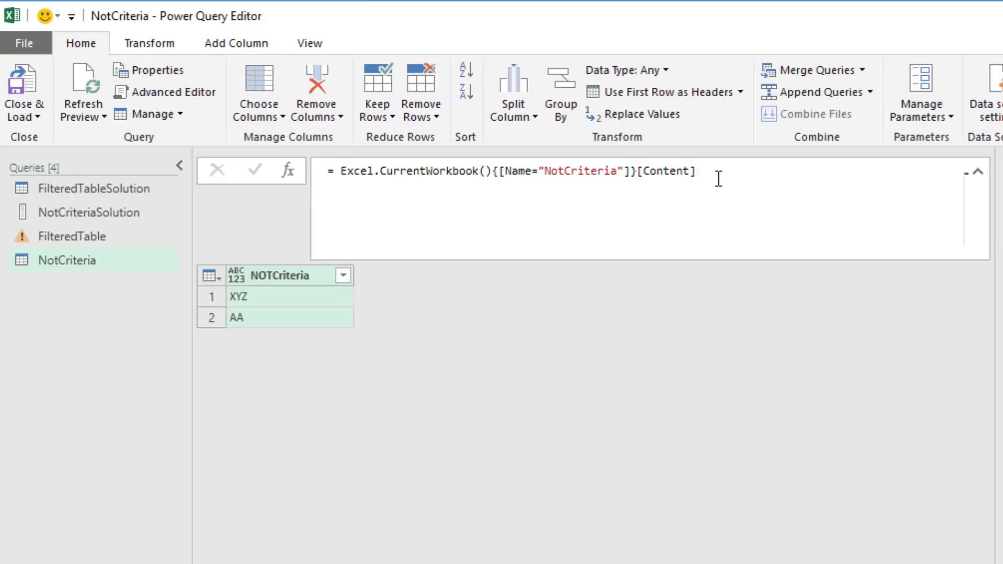
- Append [NOTCriteria] to the Source formula so the query returns the list XYZ and AA
left_click(719, 179)
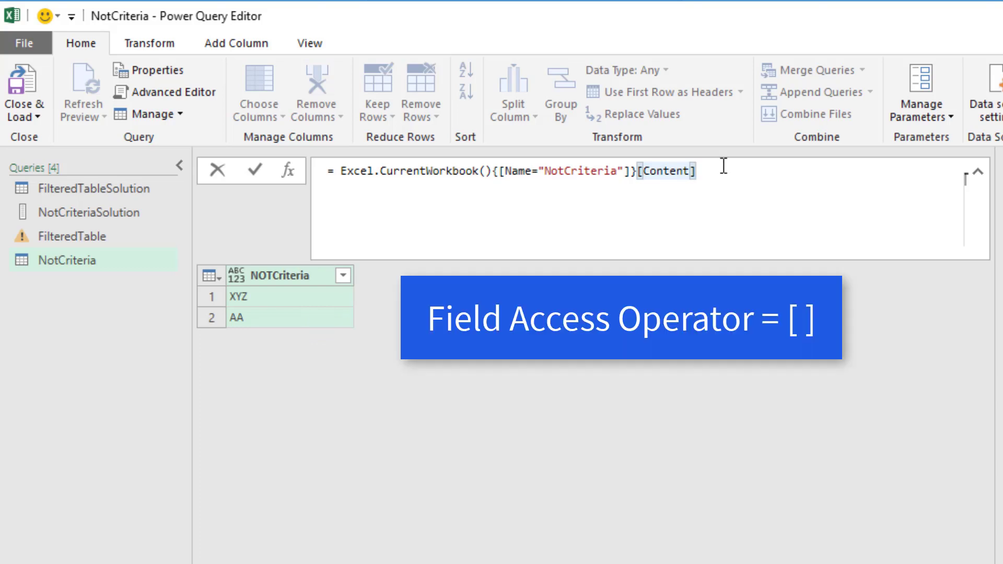
type("[")
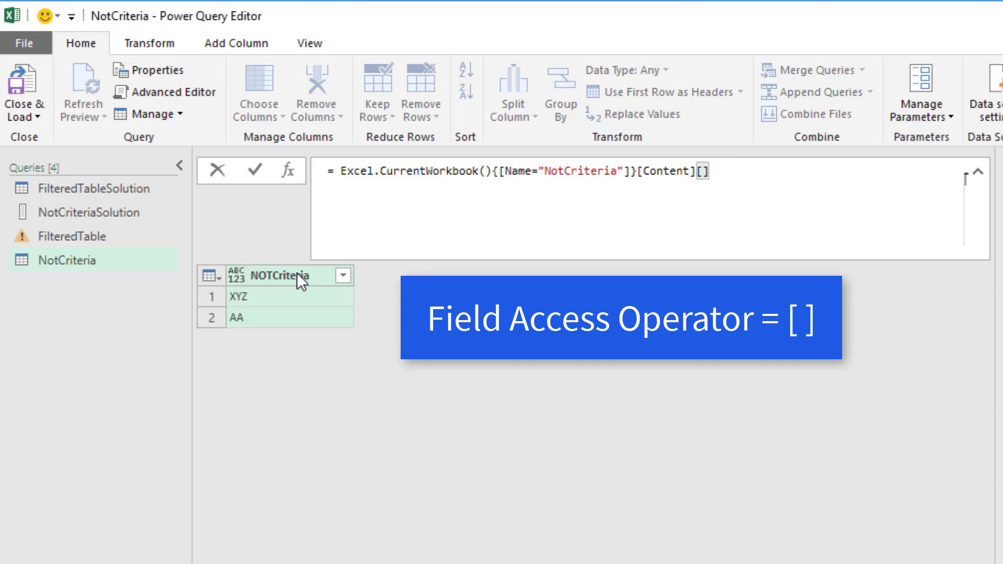
type("NOTCriteria")
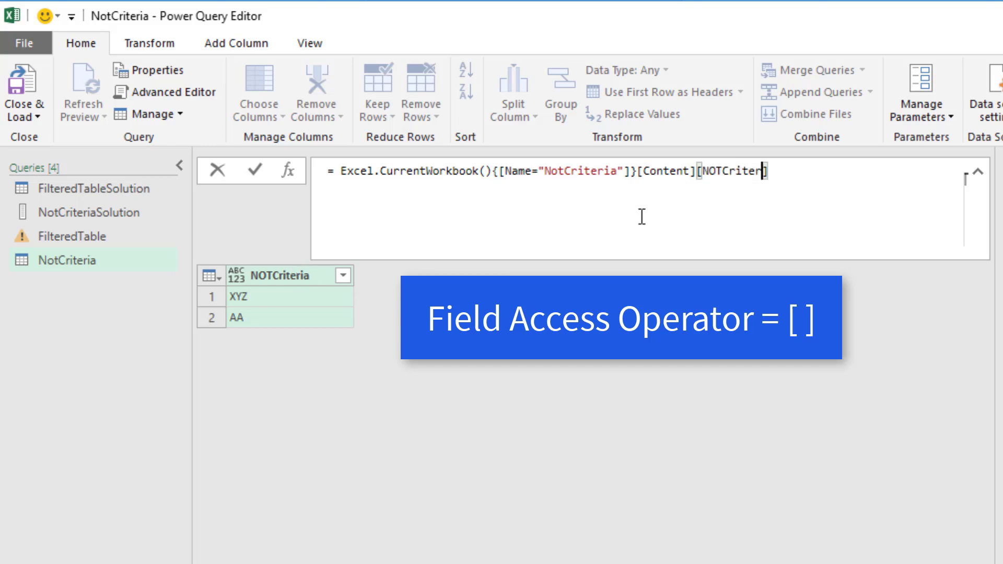
key("Return")
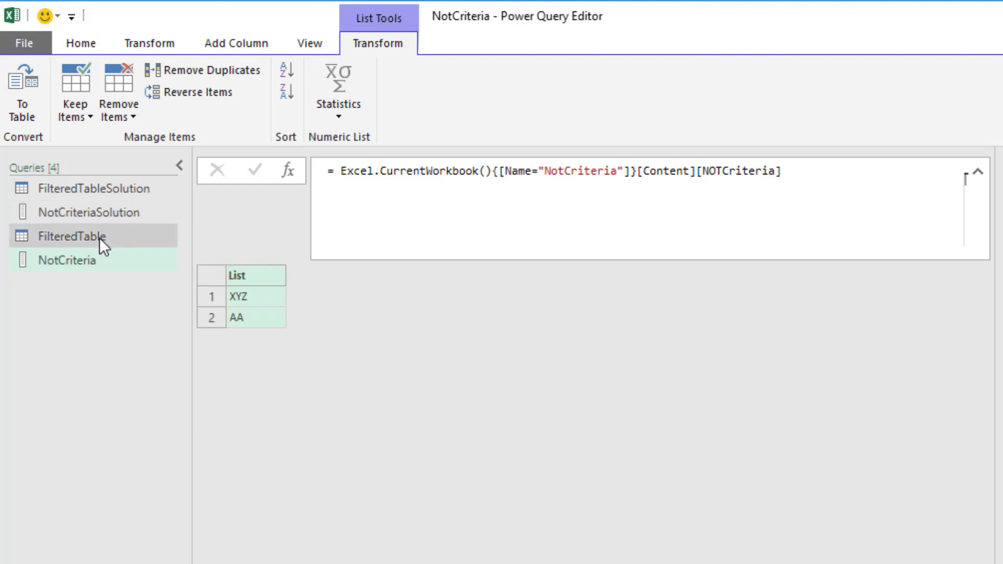
- Add a new step to NotCriteria with the formula List.Buffer(Source)
left_click(287, 169)
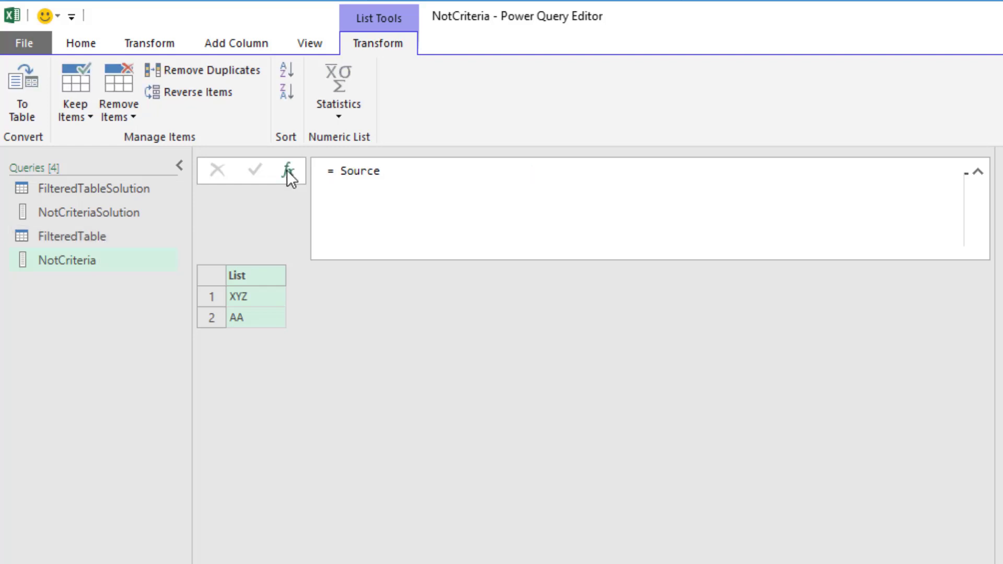
left_click_drag(343, 173, 369, 239)
key("Left")
type("List")
type(".Buffer(")
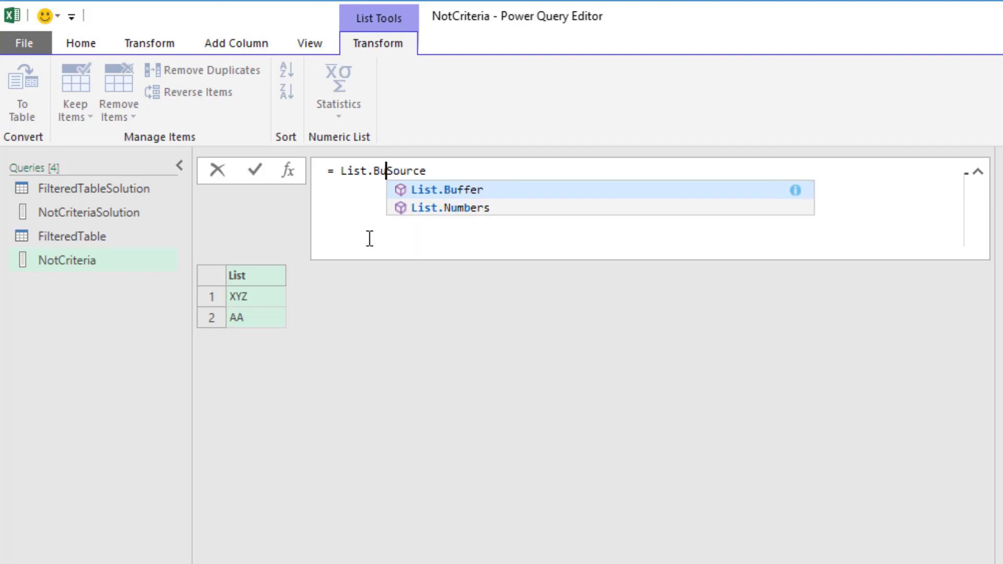
left_click(490, 174)
type(")")
key("Return")
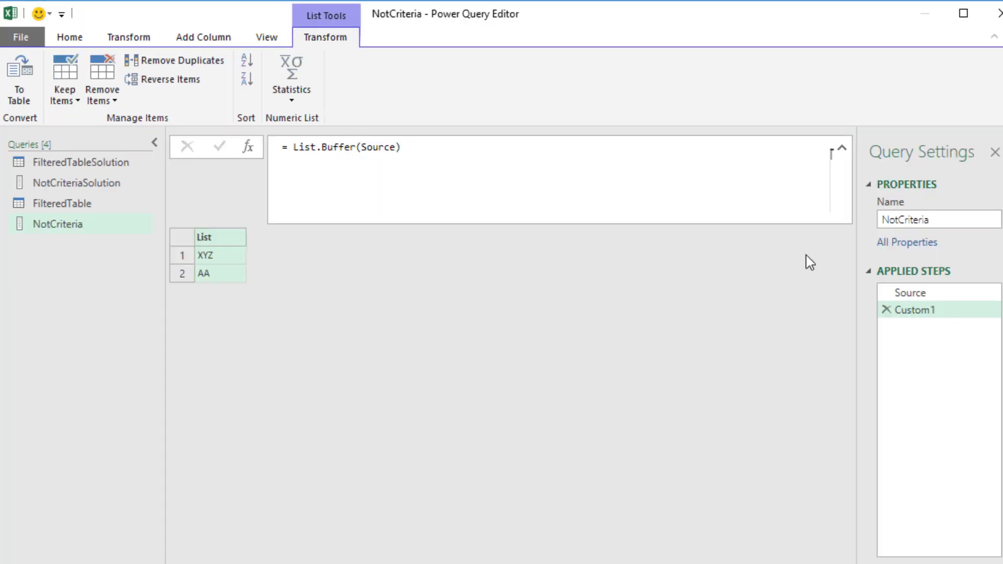
- Rename the Custom1 step to BufferList and return to the FilteredTable query
left_click(921, 315)
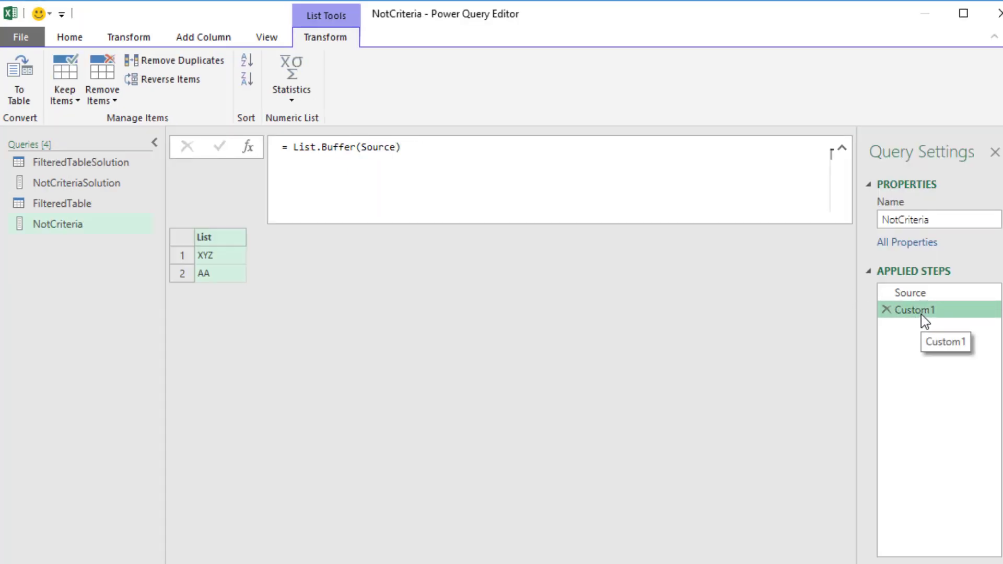
key("F2")
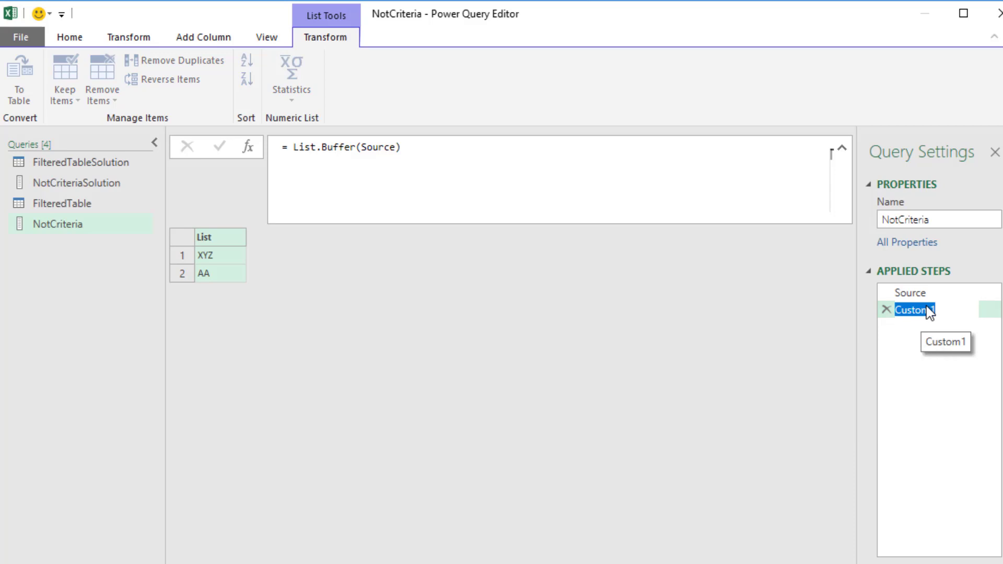
type("BufferList")
key("Return")
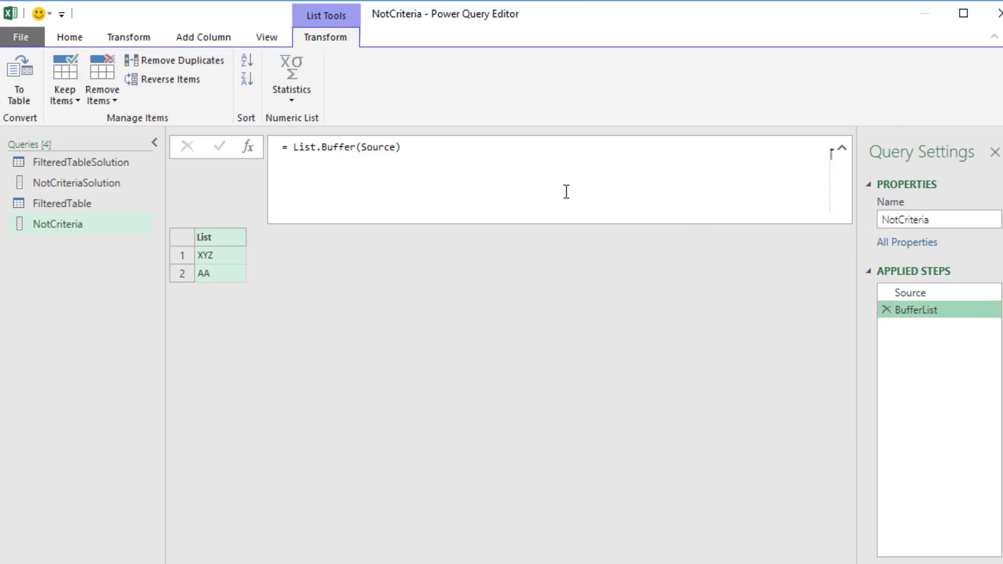
left_click(74, 207)
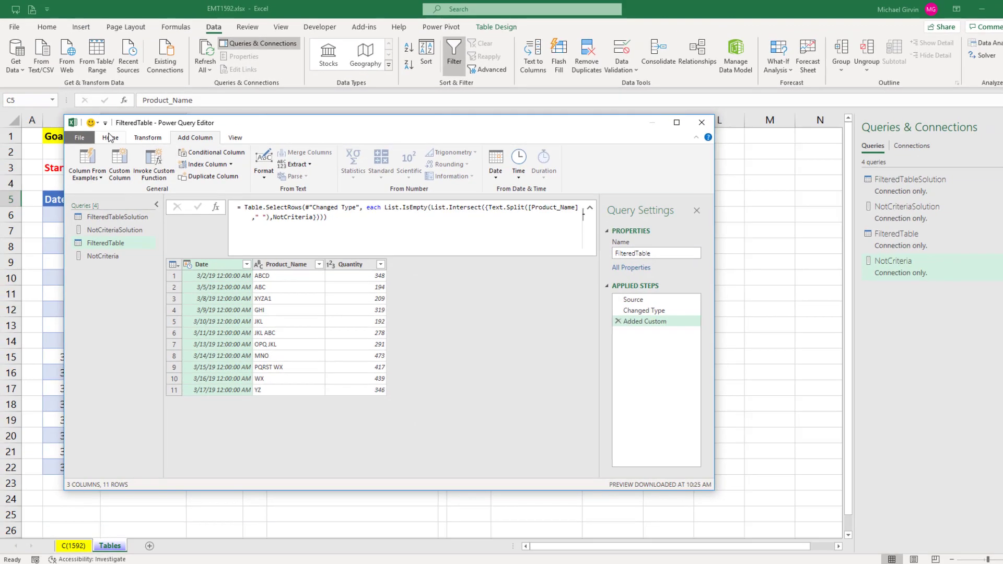
- Close the Power Query editor and load FilteredTable as a table at Tables!$H$5
left_click(110, 137)
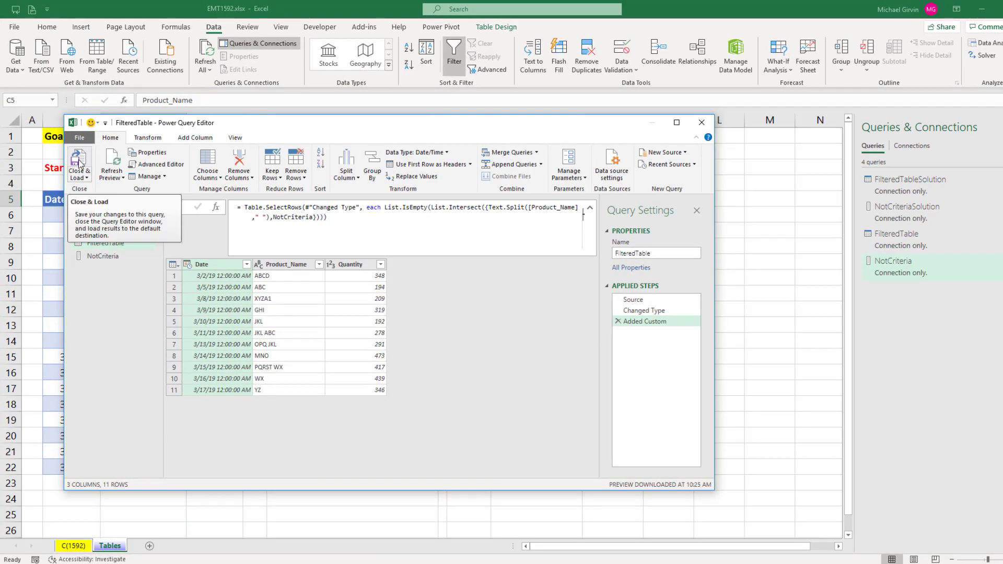
left_click(79, 163)
right_click(889, 241)
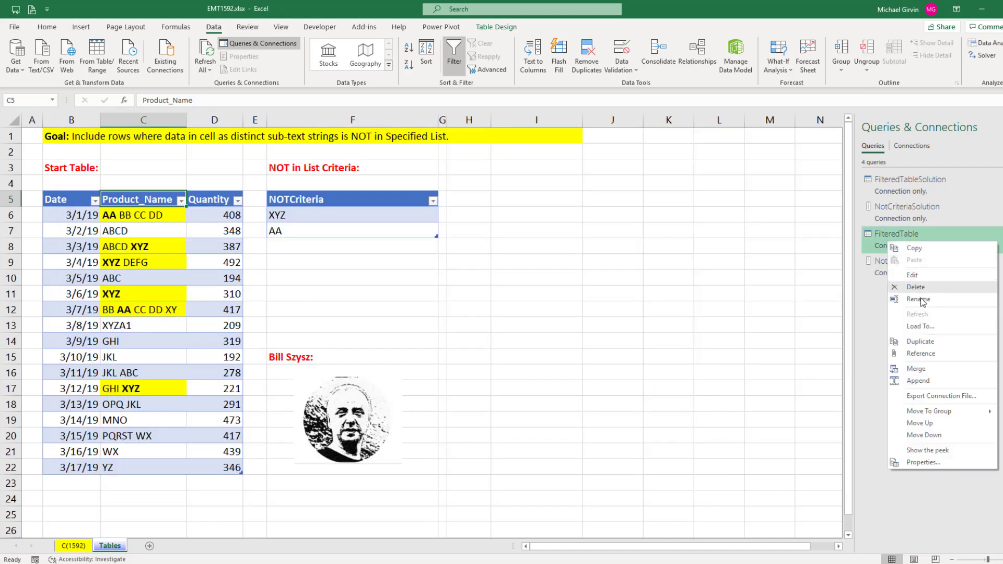
left_click(920, 326)
left_click(583, 333)
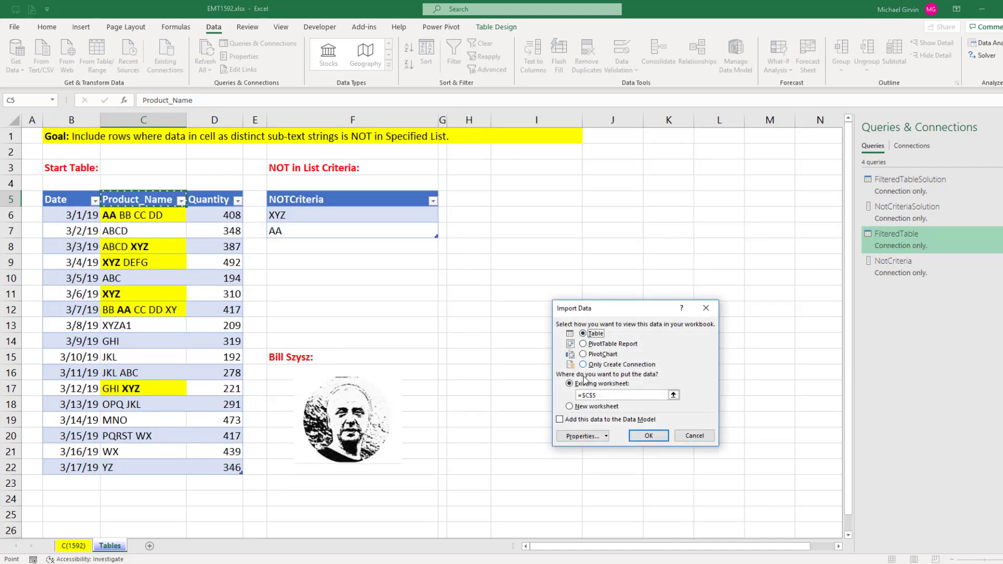
left_click(596, 395)
left_click(479, 202)
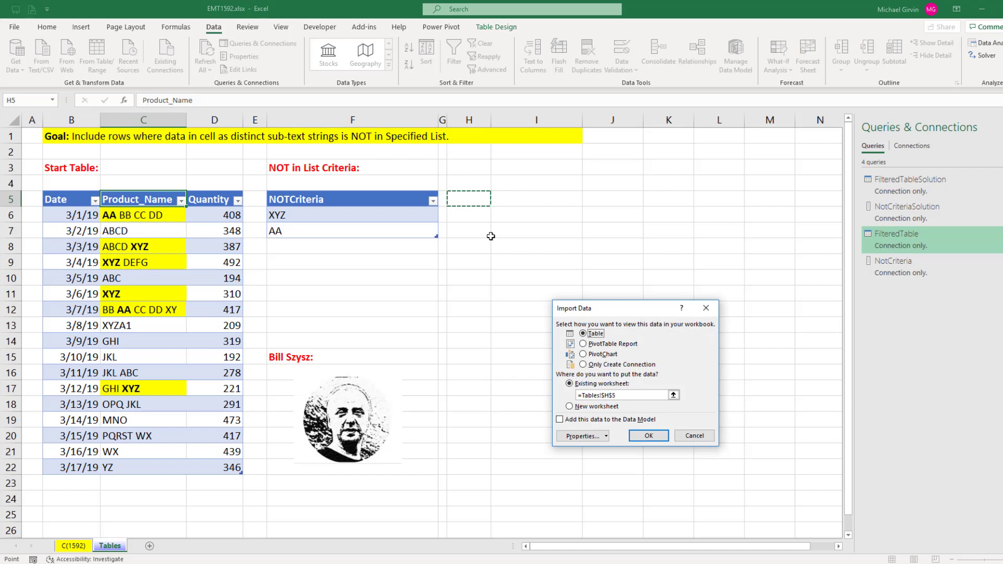
left_click(649, 436)
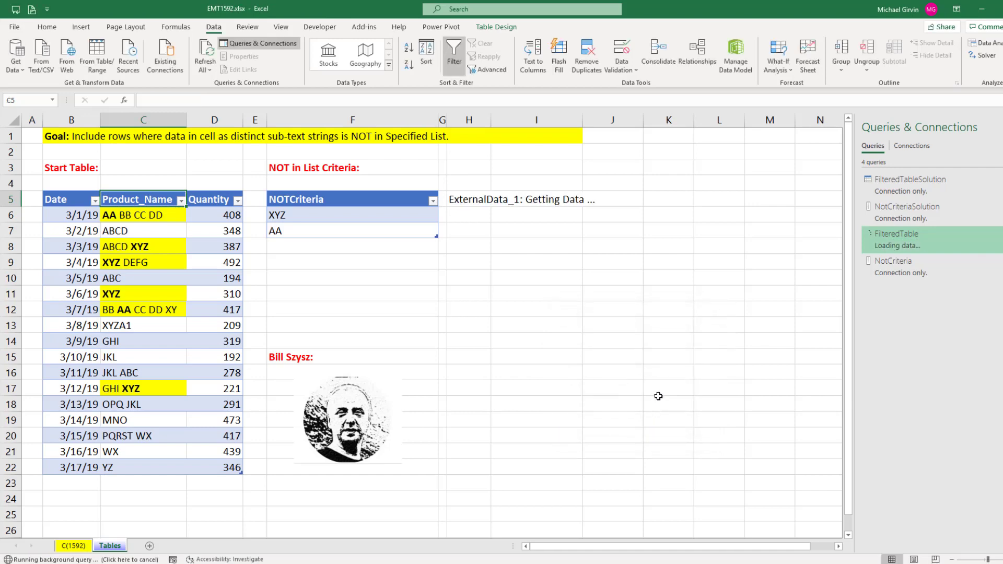
- Change C13 to 'XYZ A1' and refresh the result table, which drops to 10 rows
double_click(120, 326)
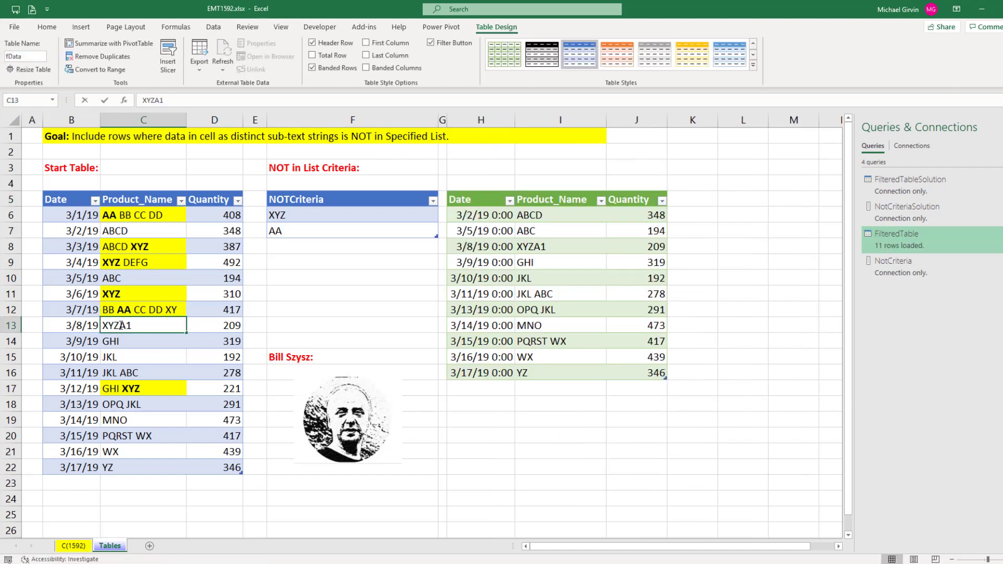
left_click(285, 330)
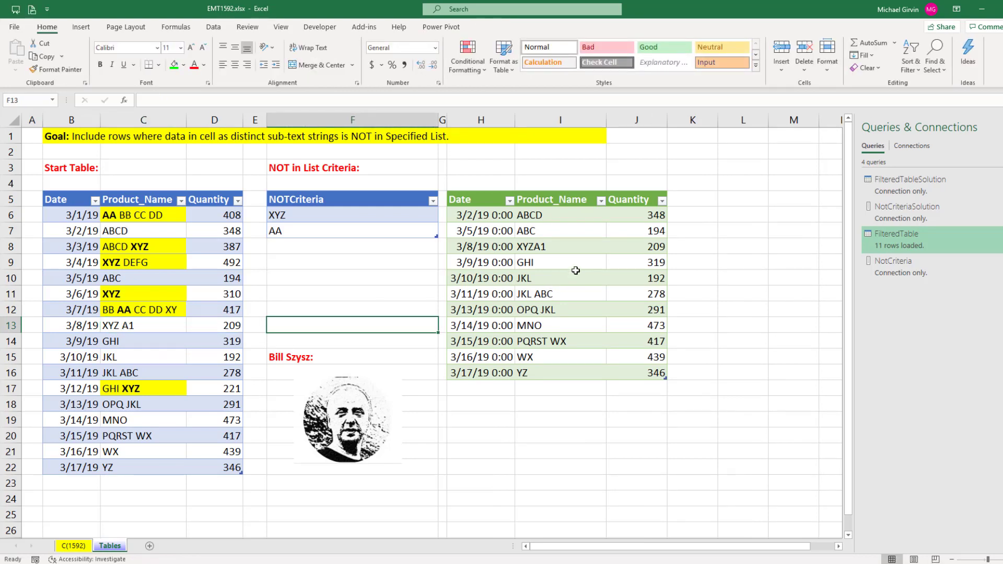
right_click(568, 247)
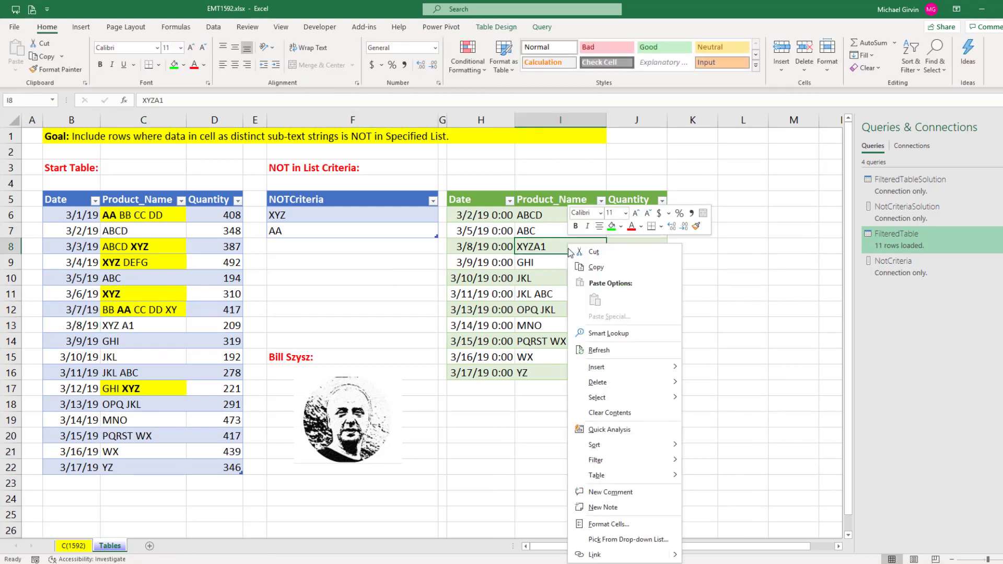
left_click(637, 350)
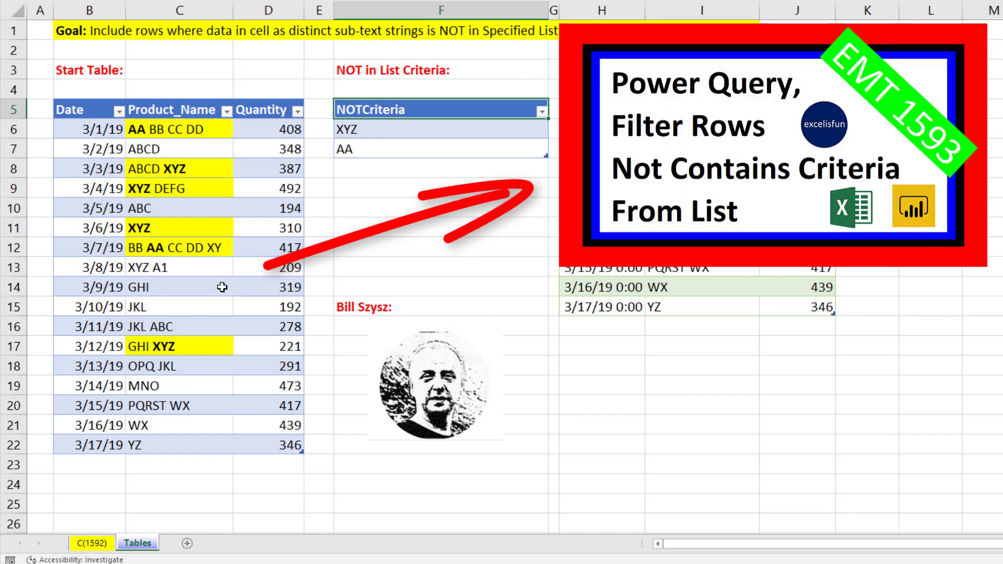
- Remove the space in C13 so it reads 'XYZA1' again
double_click(153, 267)
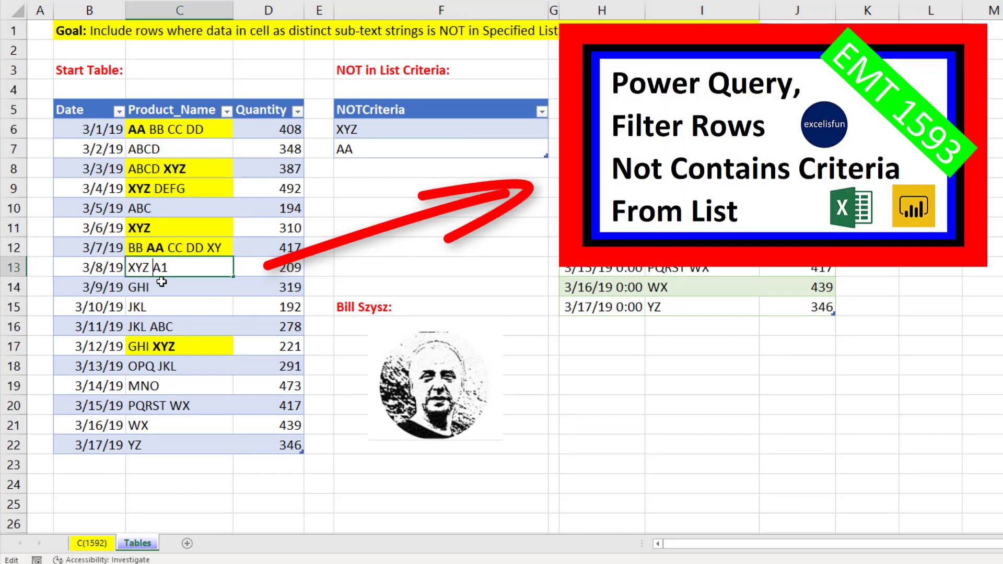
key("BackSpace")
key("Return")
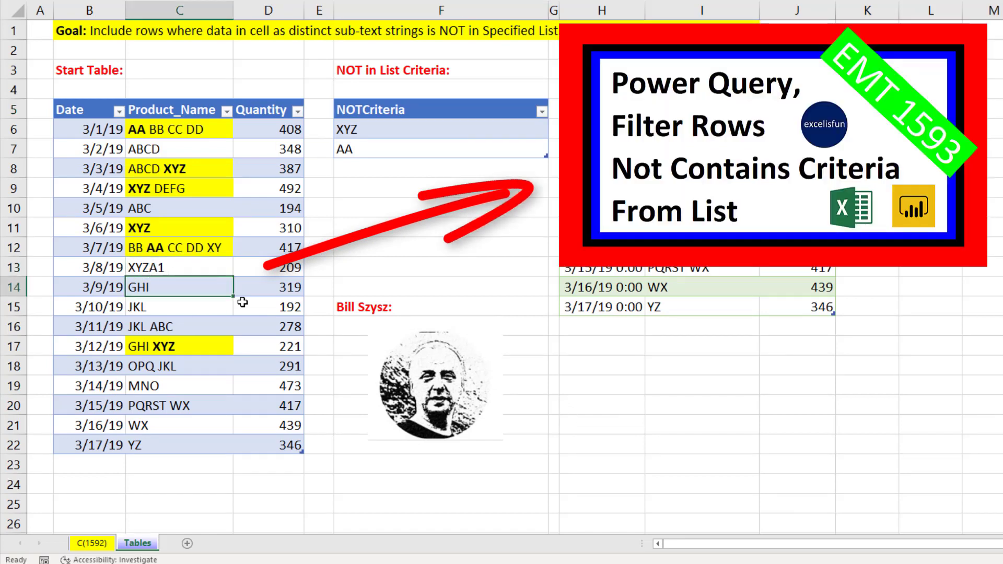